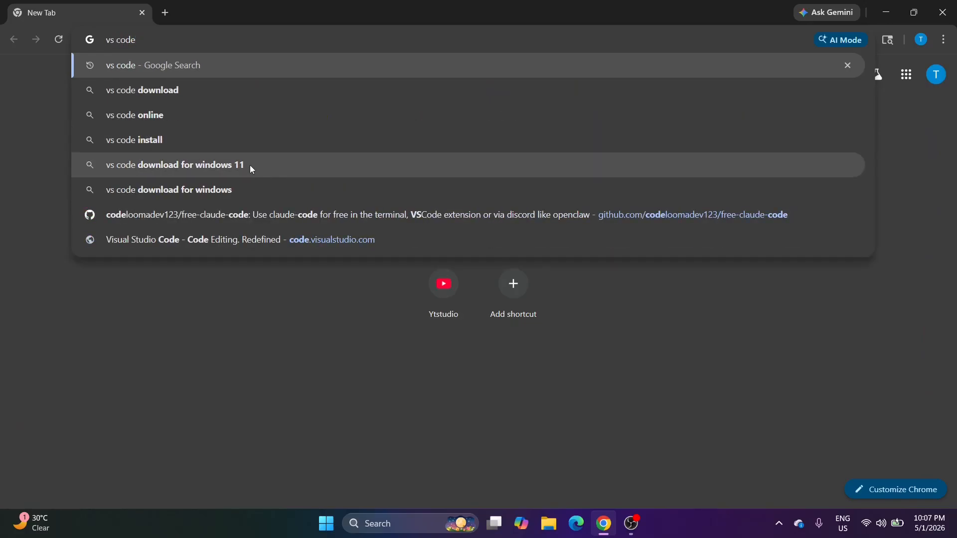
Search for "vs code download for windows 11" and download the Windows installer from the Visual Studio Code download page.
left_click(250, 166)
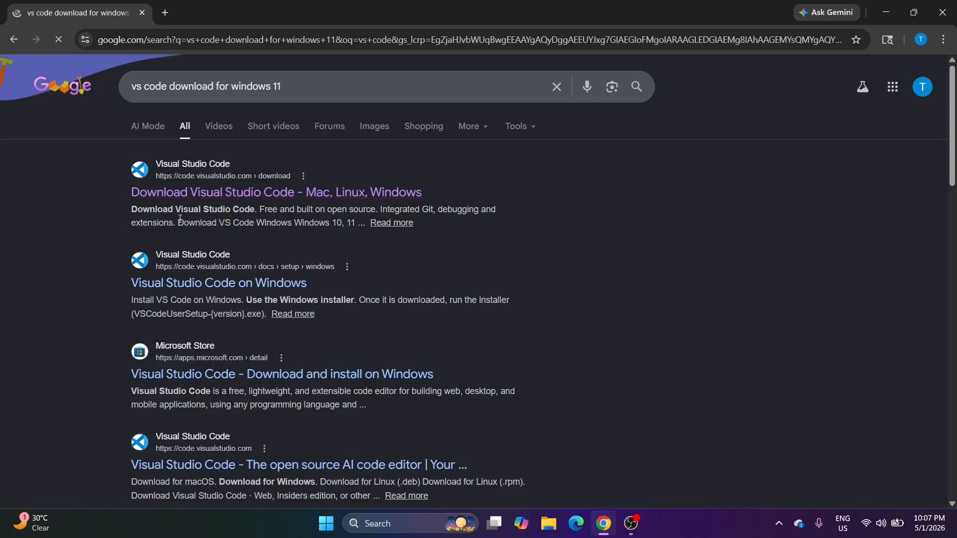
left_click(184, 196)
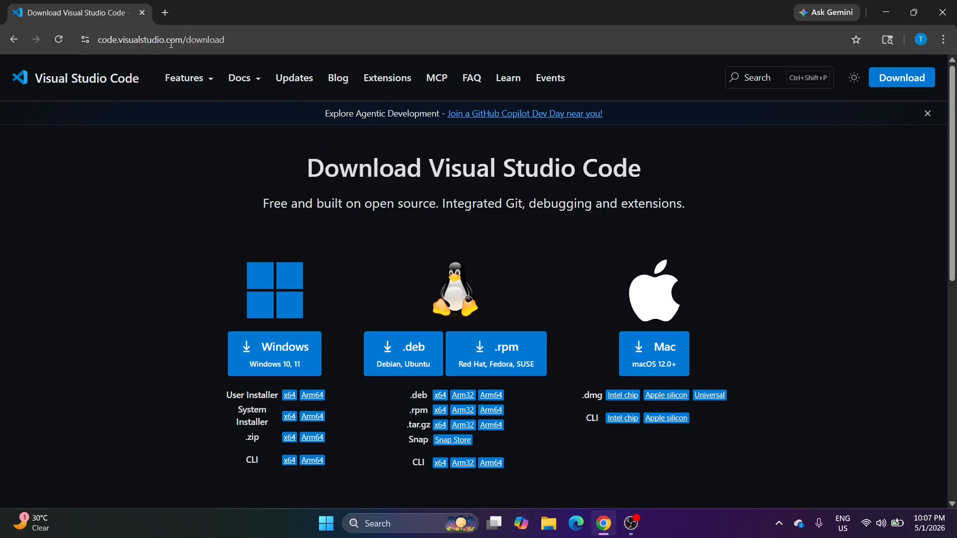
left_click(285, 370)
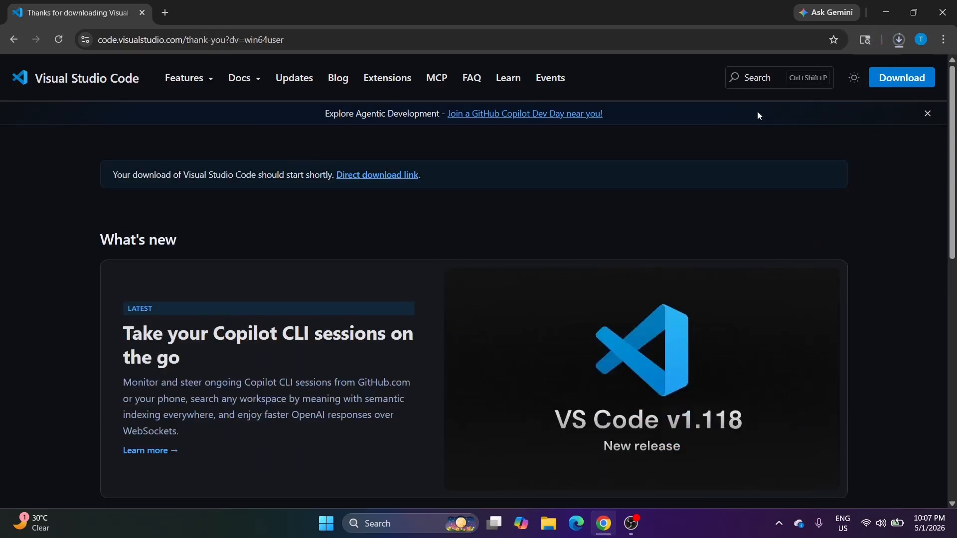
Run the downloaded VSCodeUserSetup-x64-1.118.1 installer from the Downloads folder, allowing it to run despite SmartScreen.
left_click(900, 42)
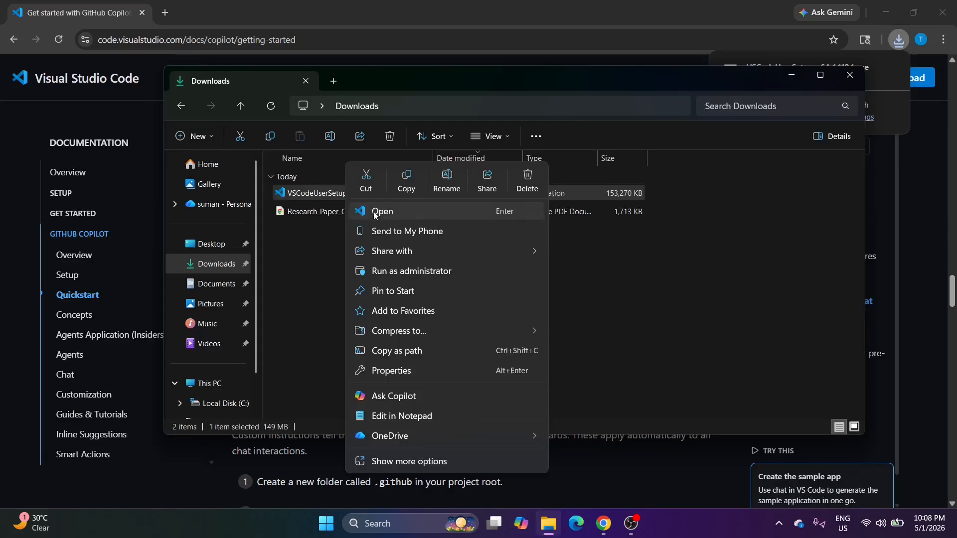
left_click(374, 213)
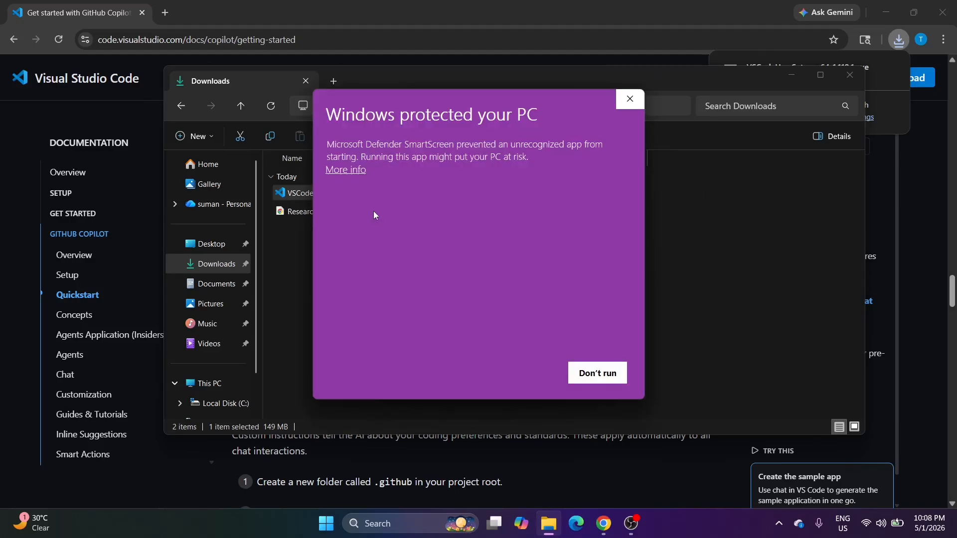
left_click(582, 373)
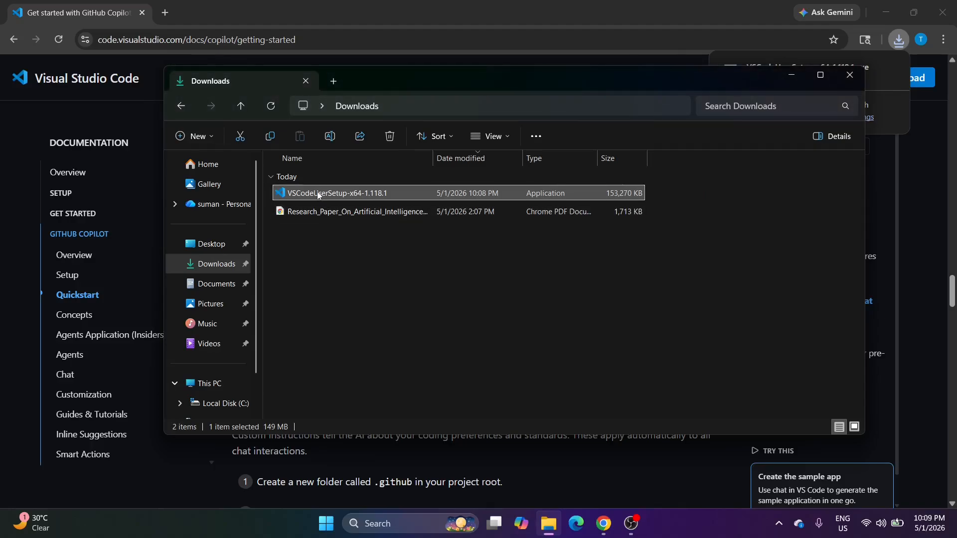
right_click(320, 195)
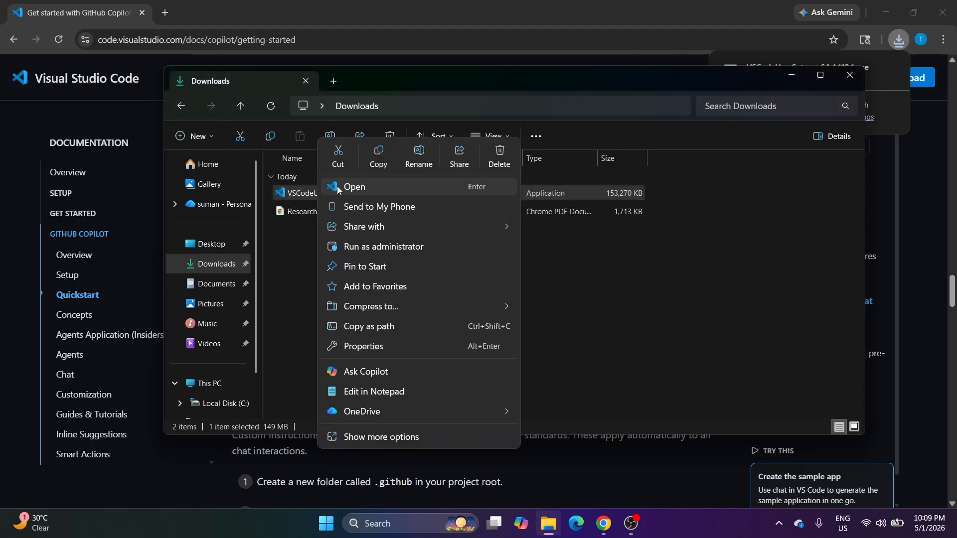
left_click(338, 188)
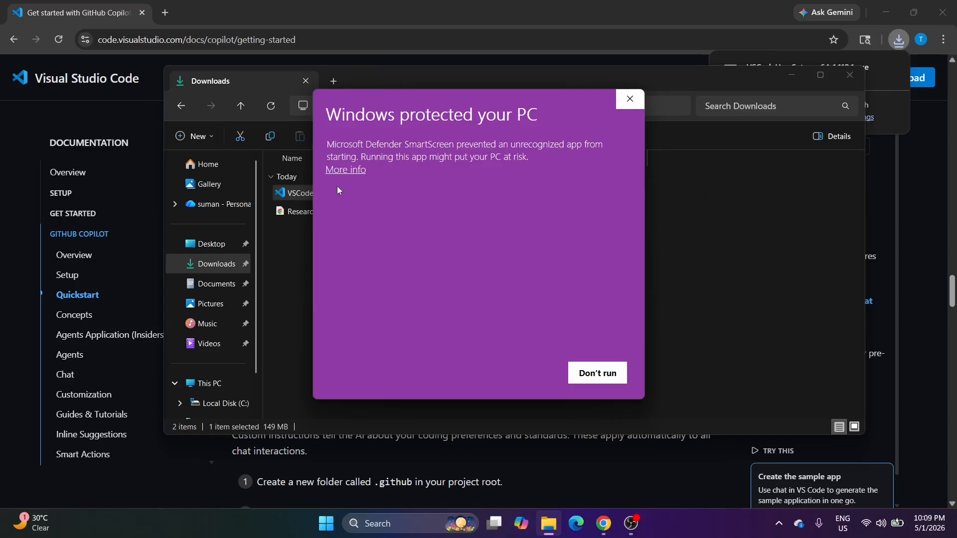
left_click(347, 170)
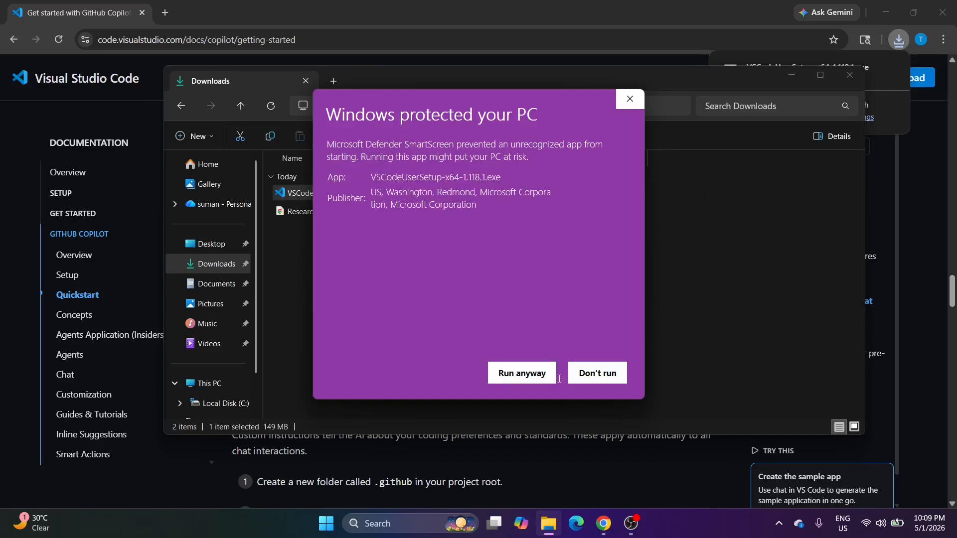
left_click(531, 375)
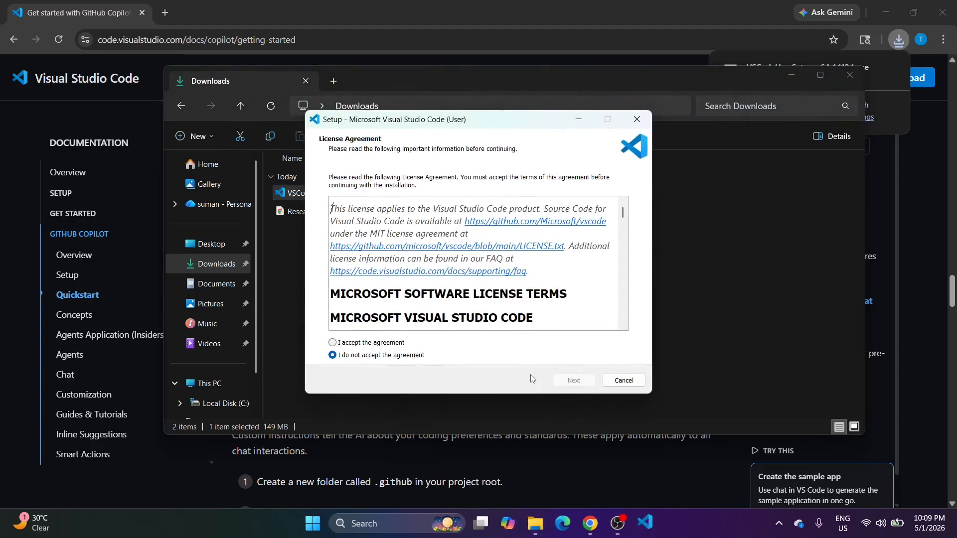
Accept the license agreement and keep the default destination location and Start Menu folder in the setup.
left_click(333, 343)
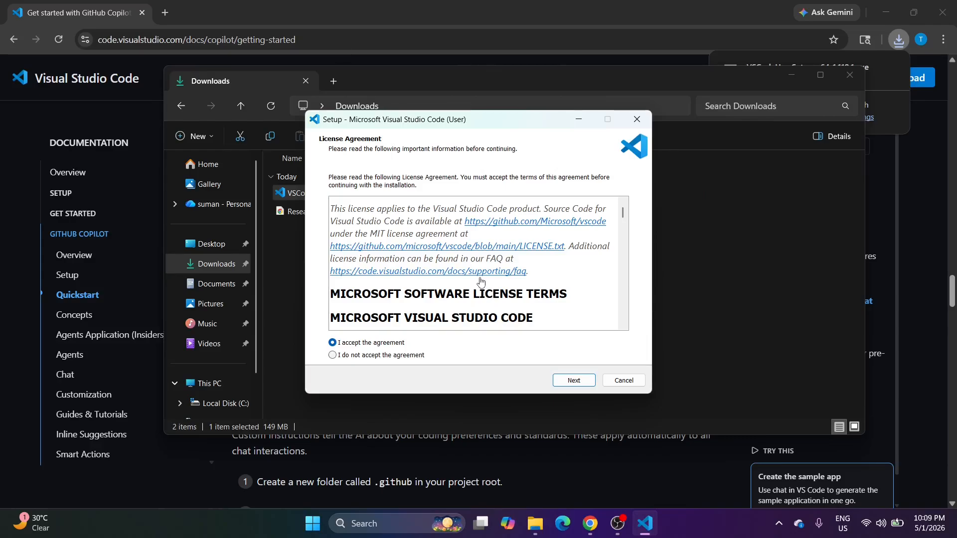
scroll(481, 282, "down", 15)
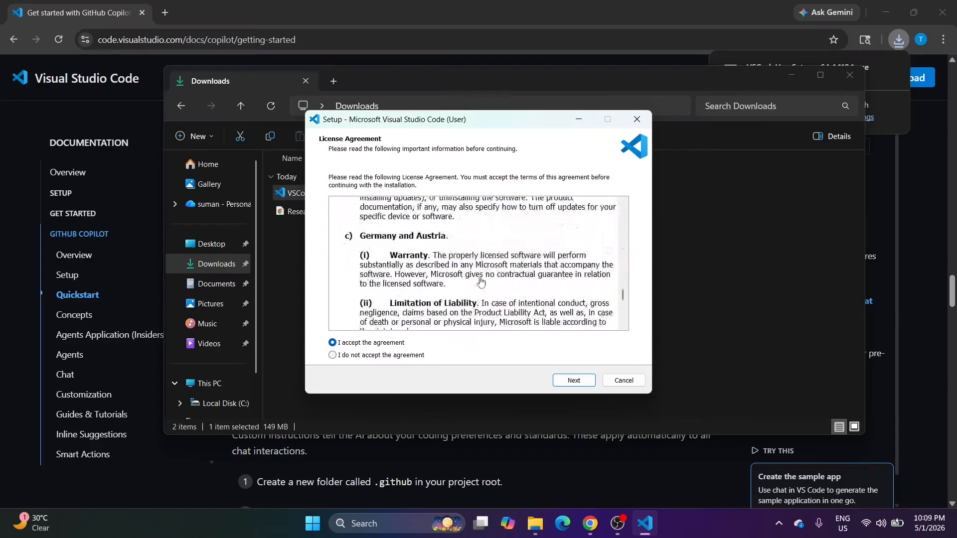
scroll(480, 282, "down", 5)
left_click(575, 381)
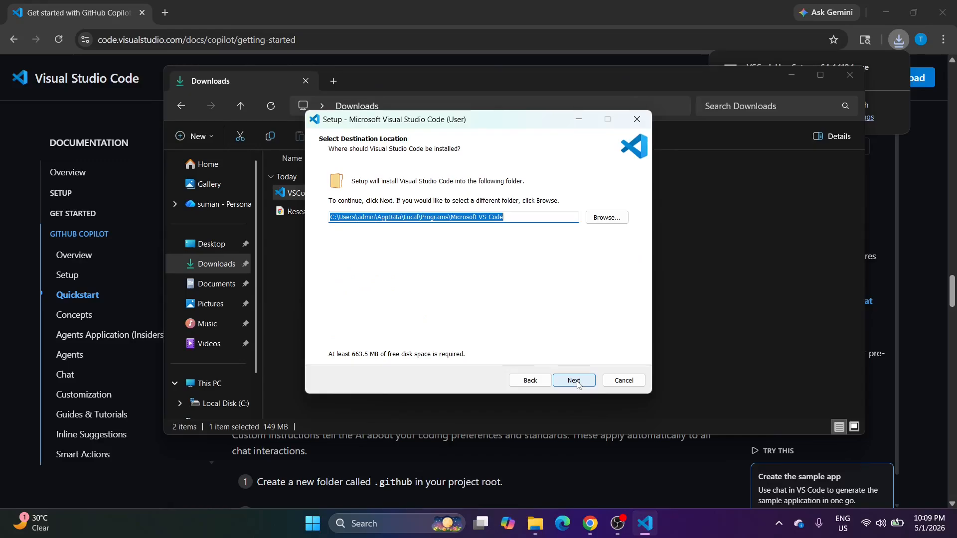
left_click(575, 381)
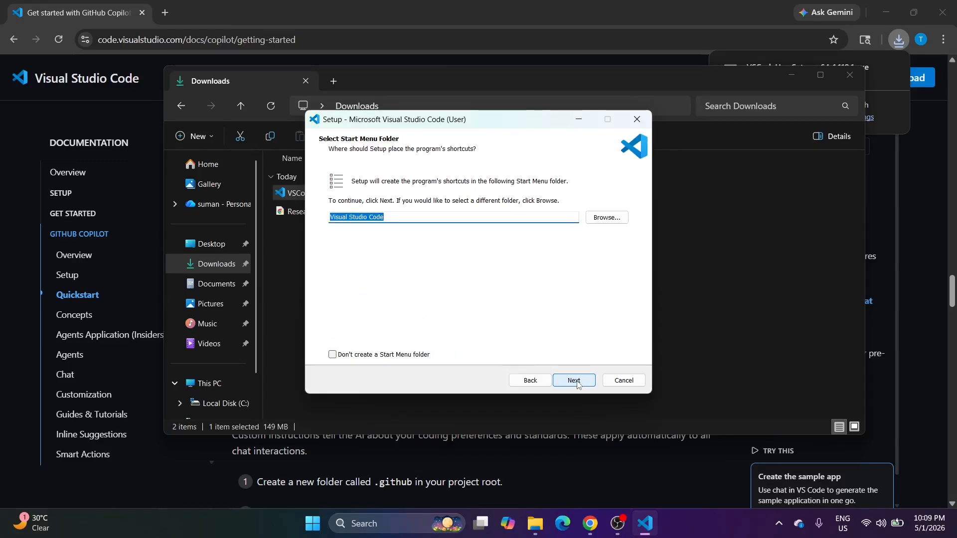
left_click(574, 381)
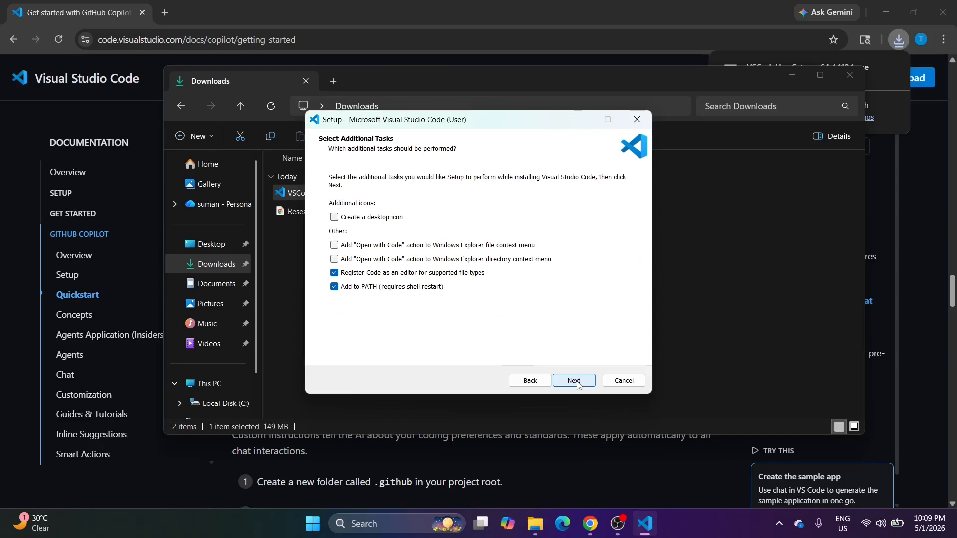
Enable both "Open with Code" context menu tasks, then install Visual Studio Code and finish the setup.
left_click(335, 245)
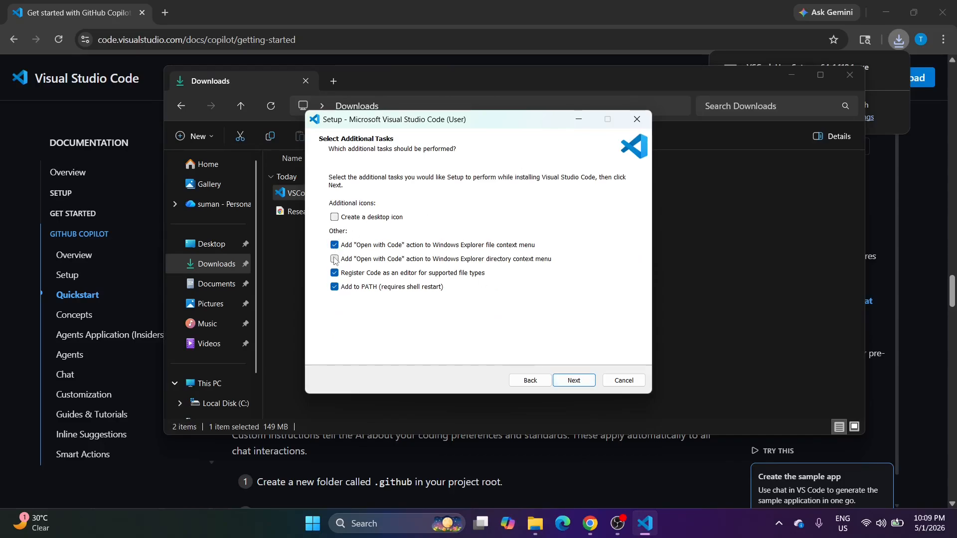
left_click(335, 260)
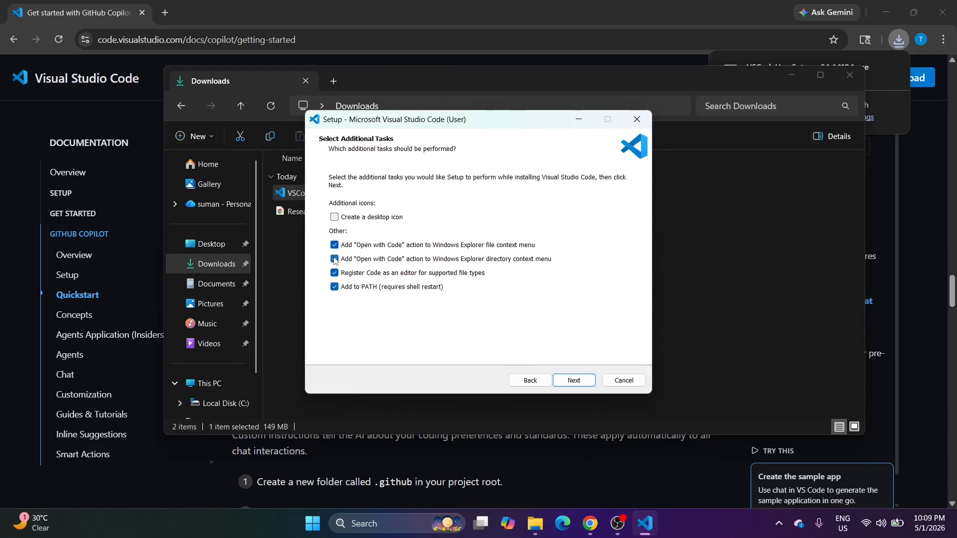
left_click(566, 381)
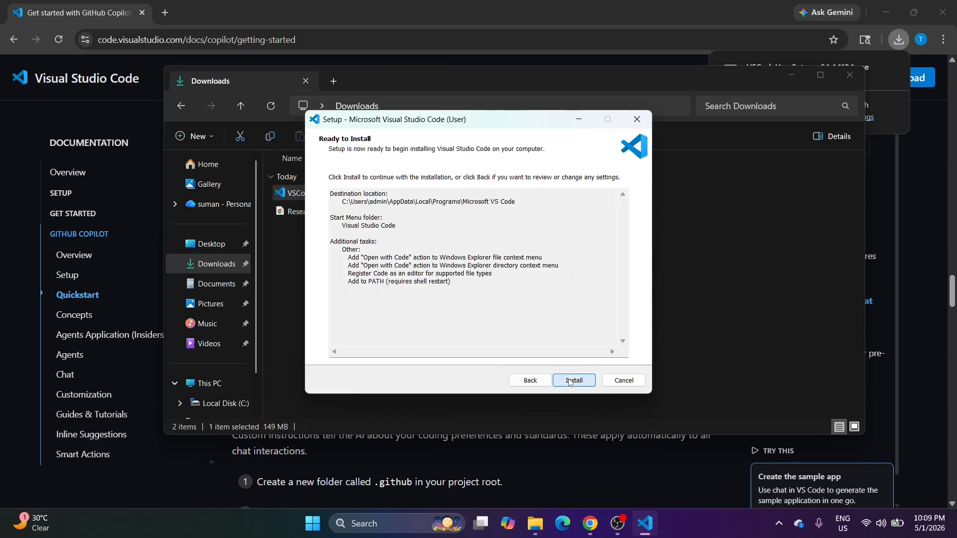
left_click(566, 382)
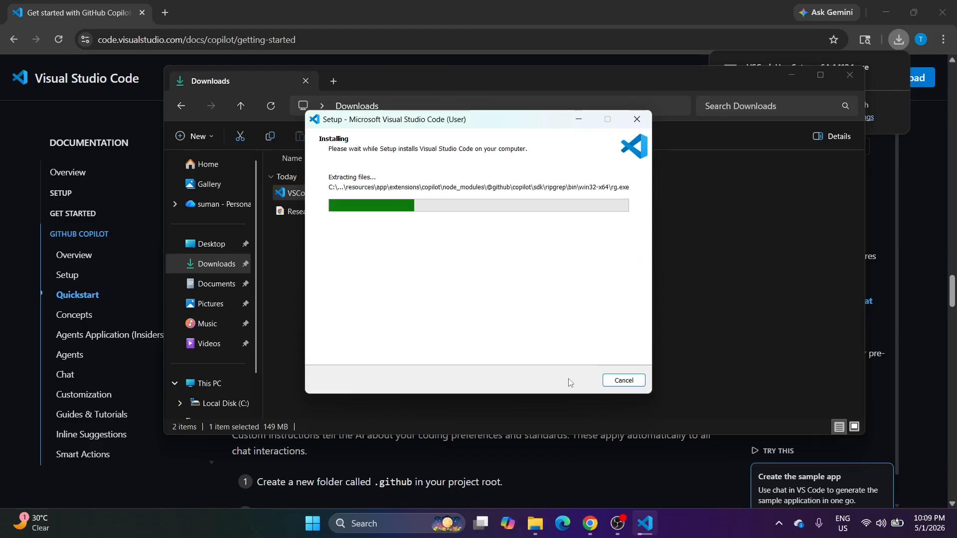
left_click(571, 379)
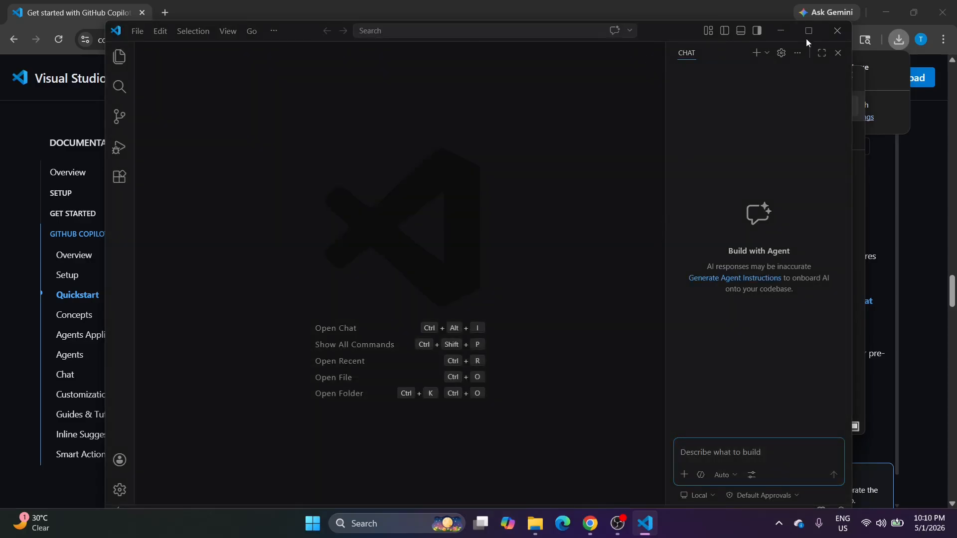
Maximize the Visual Studio Code window and dismiss the sign-in prompt and the Welcome page.
left_click(808, 31)
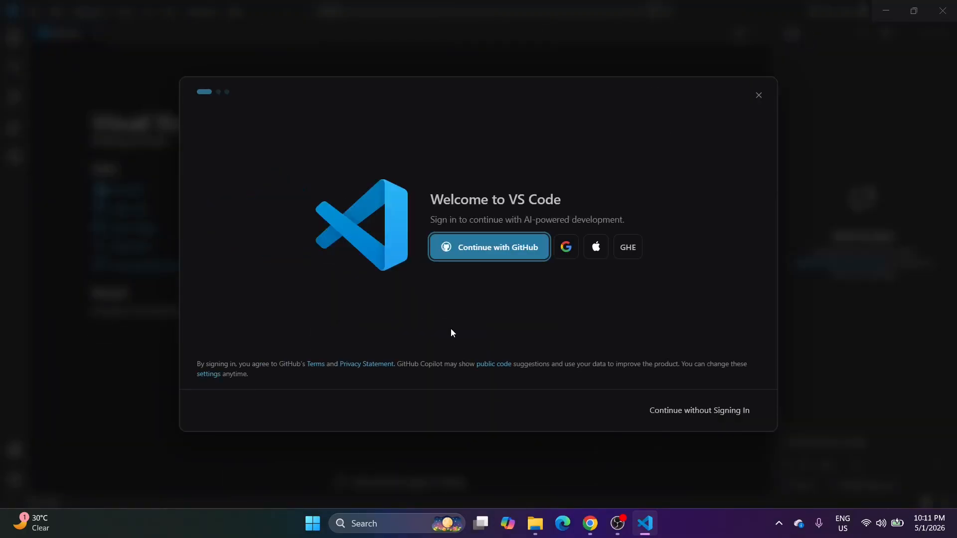
left_click(761, 97)
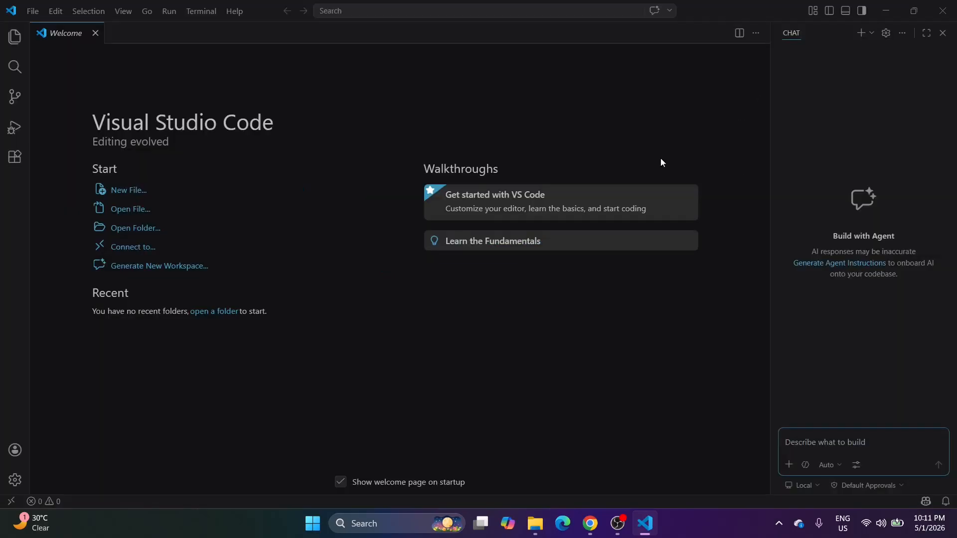
left_click(97, 36)
Show the Explorer view, start opening a folder and browse to the Desktop.
left_click(16, 37)
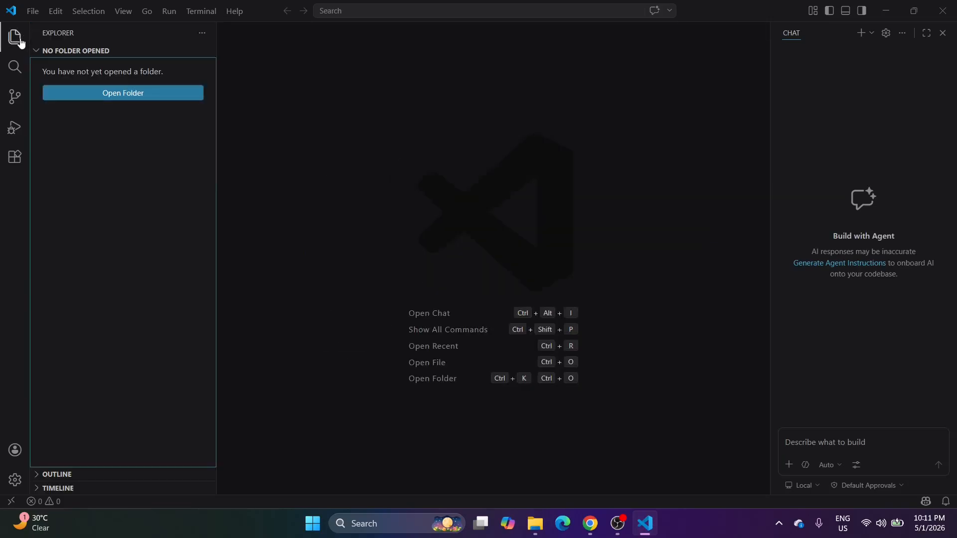
left_click(203, 34)
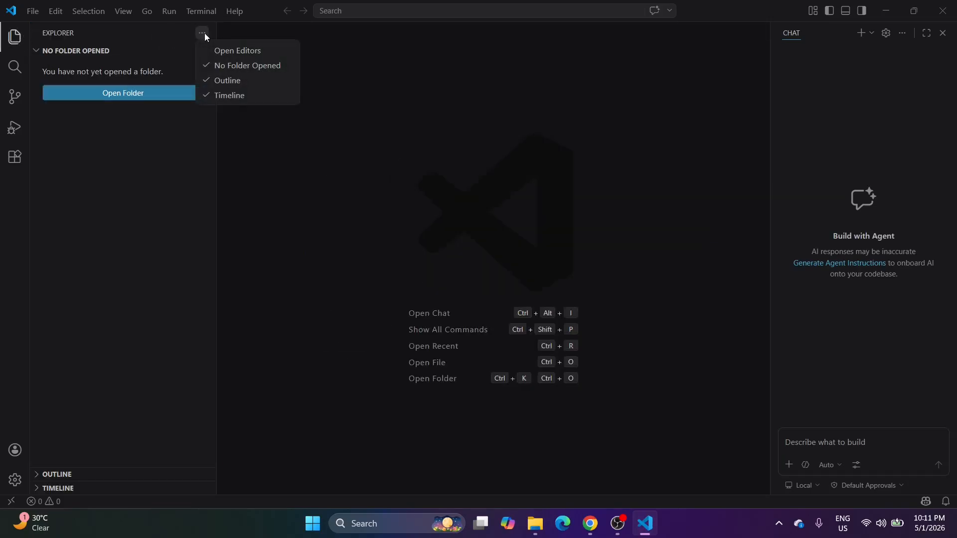
left_click(203, 34)
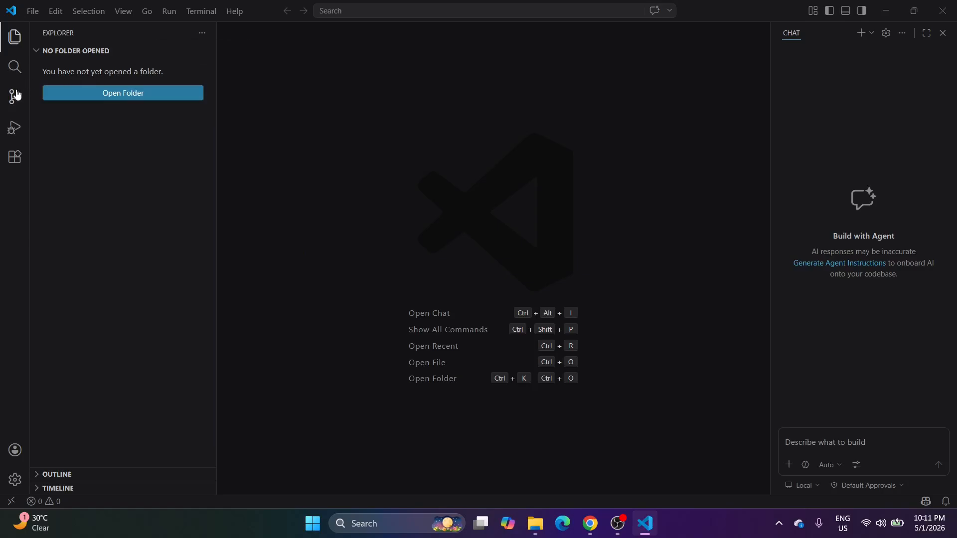
left_click(96, 95)
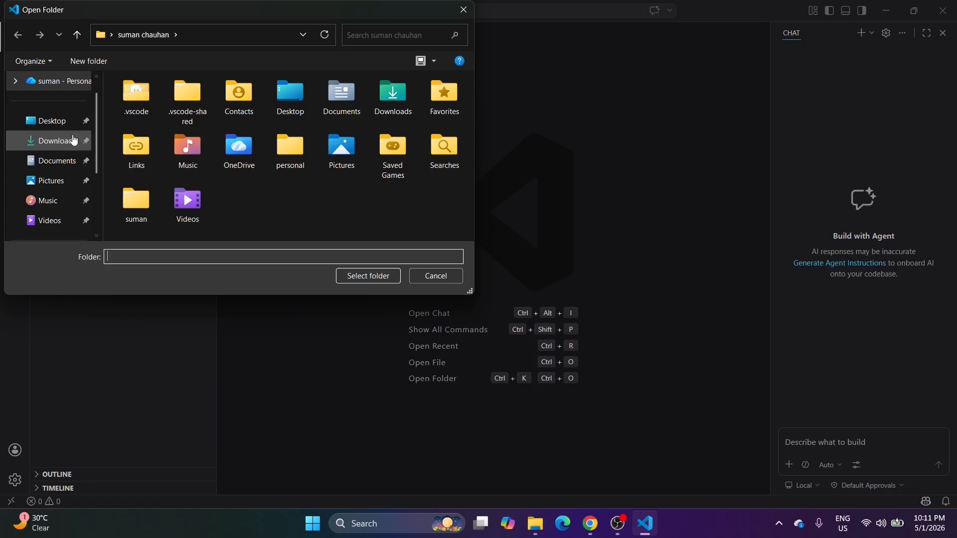
left_click(69, 127)
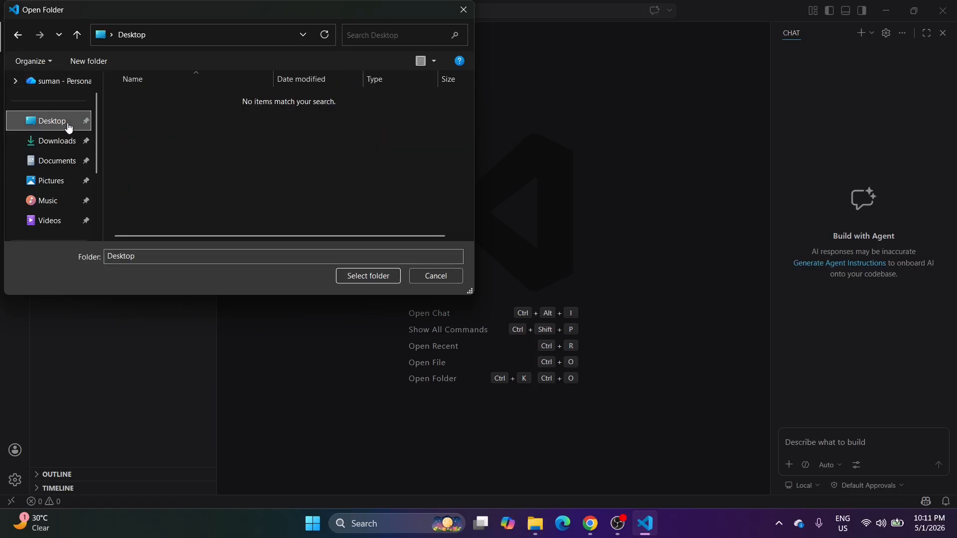
Switch to File Explorer, create a folder named Coding on the Desktop and close the File Explorer window.
left_click(535, 524)
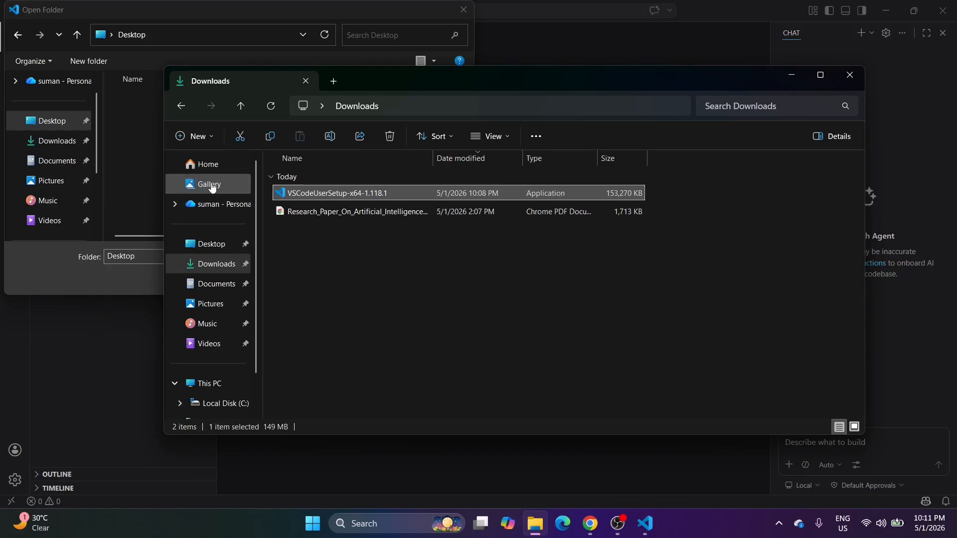
left_click(214, 243)
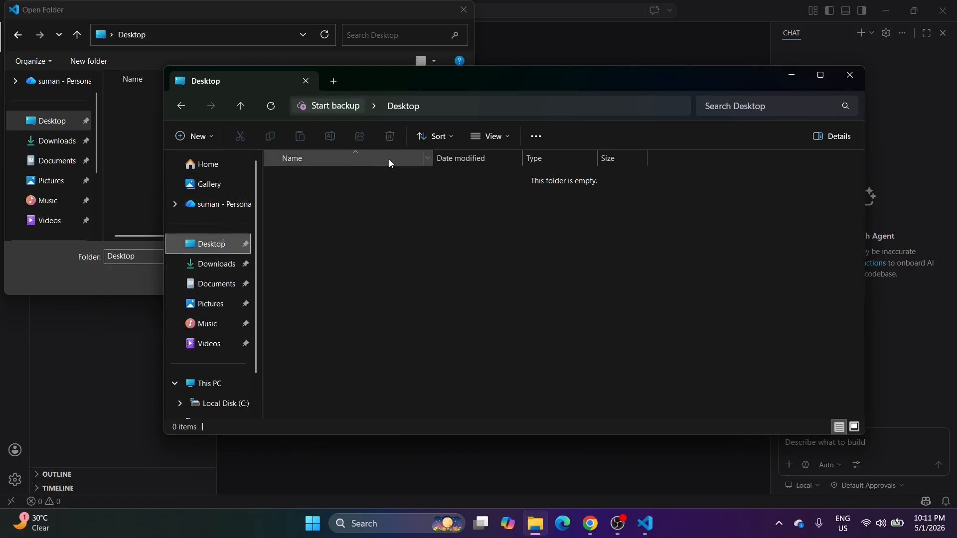
right_click(366, 186)
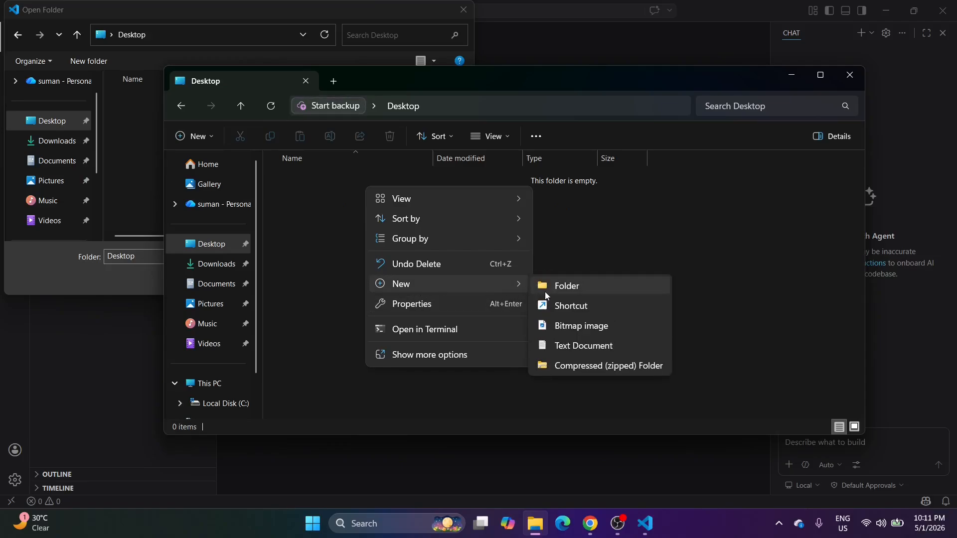
key("Escape")
left_click(546, 292)
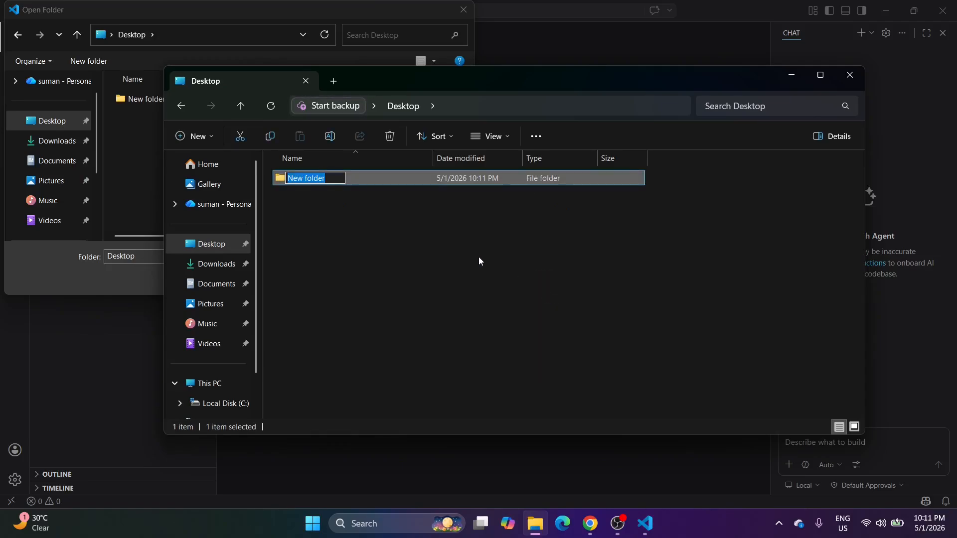
key("BackSpace")
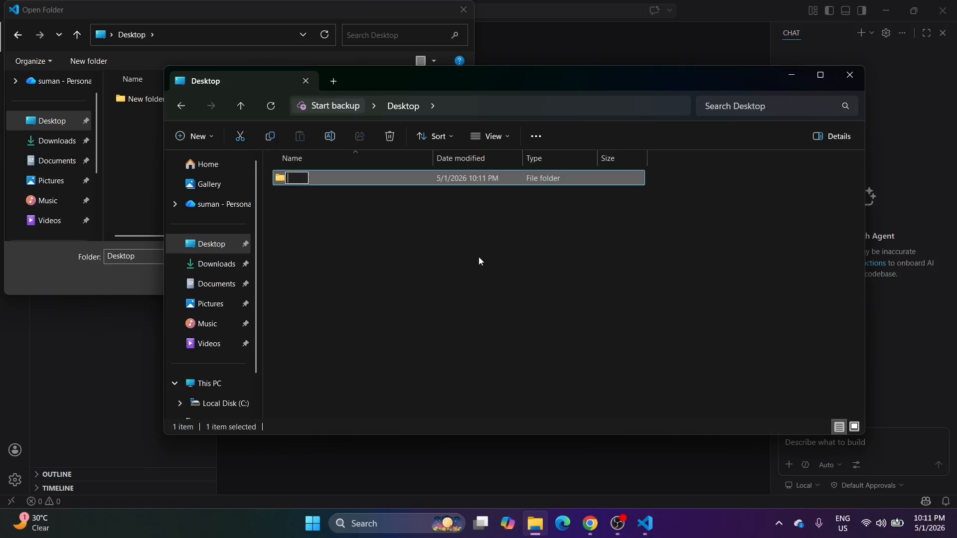
type("Coding")
key("Return")
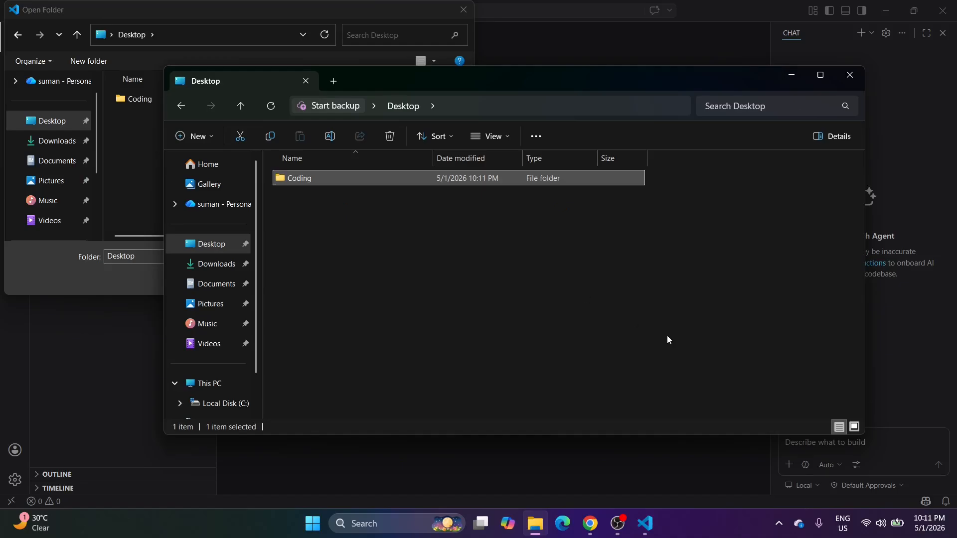
left_click(850, 75)
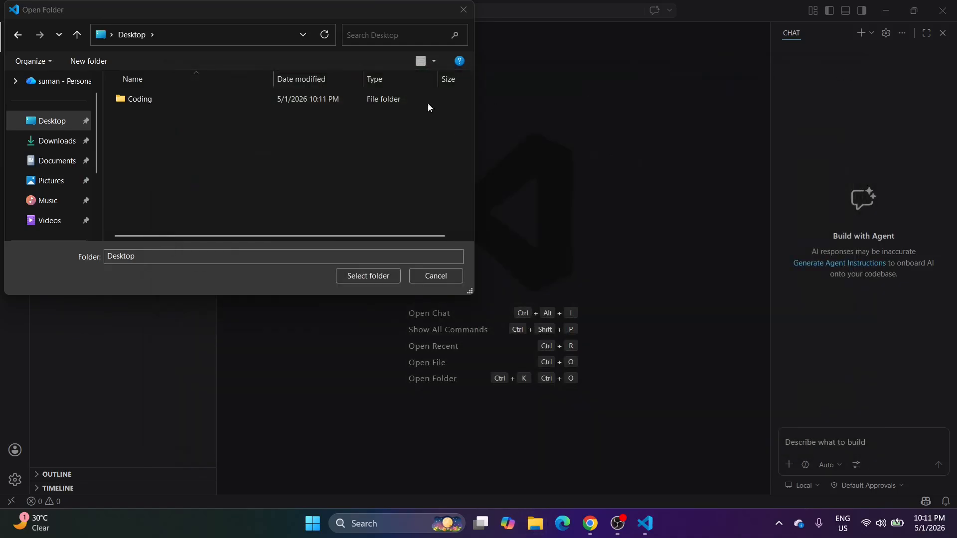
Open the Coding folder from the Desktop and trust its authors, including all files in the parent folder Desktop.
left_click(137, 100)
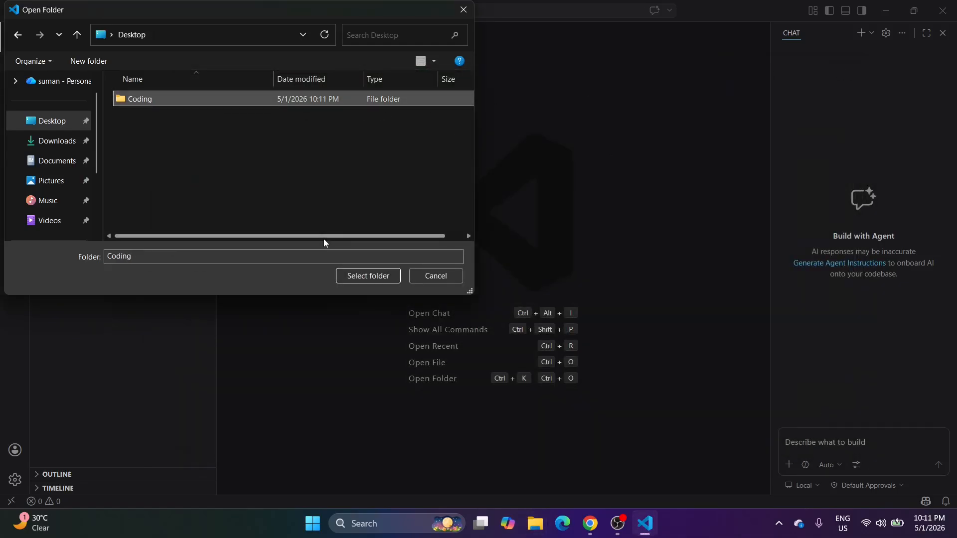
left_click(356, 279)
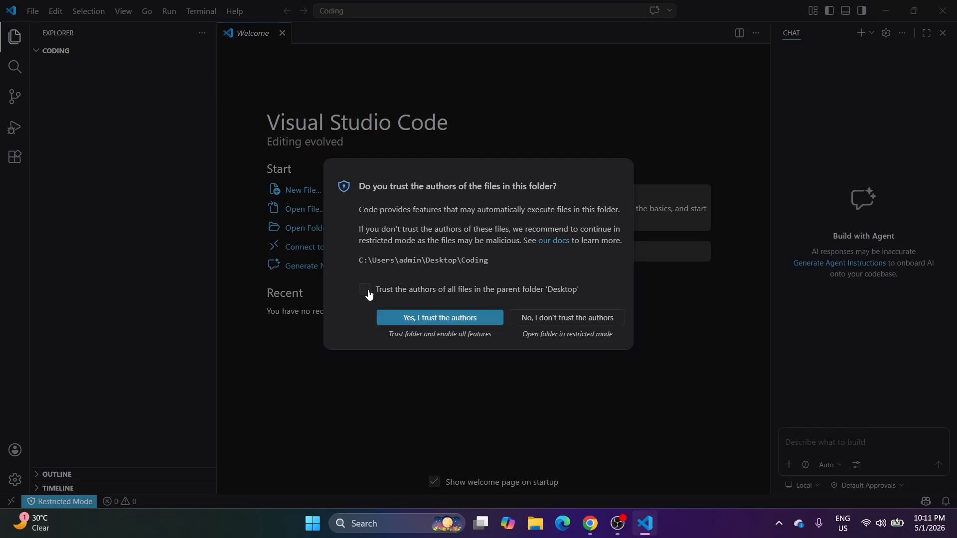
left_click(367, 288)
left_click(412, 322)
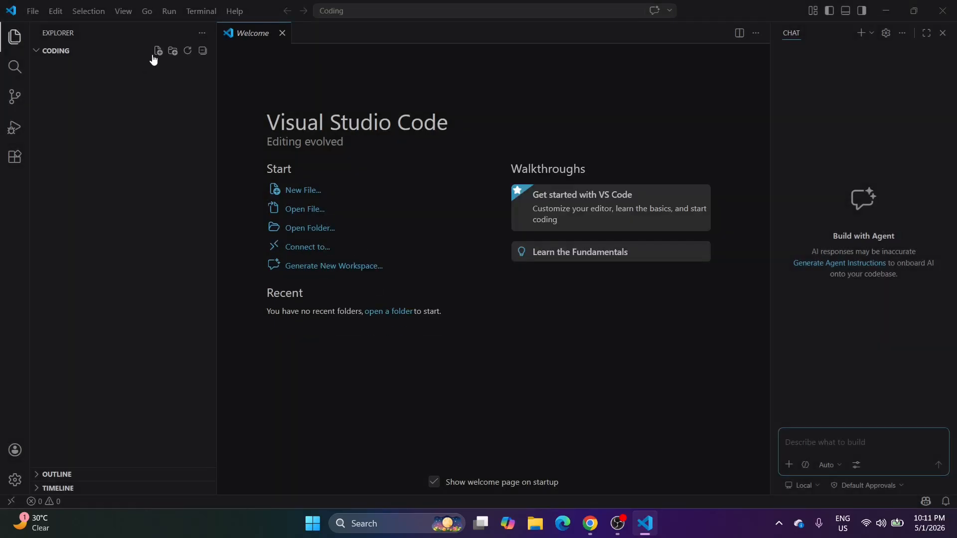
Create a new file named hello.html in the Coding folder.
left_click(158, 51)
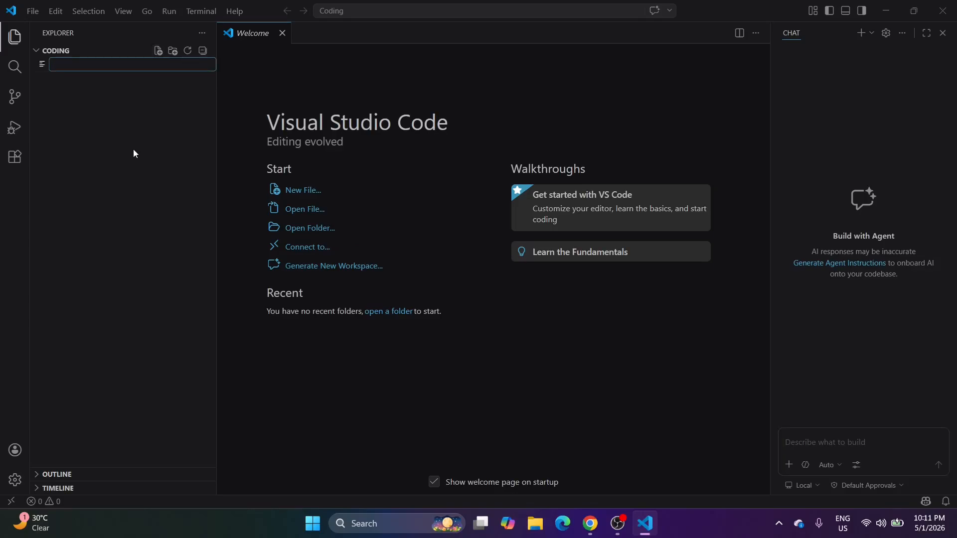
type("hello.html")
key("Return")
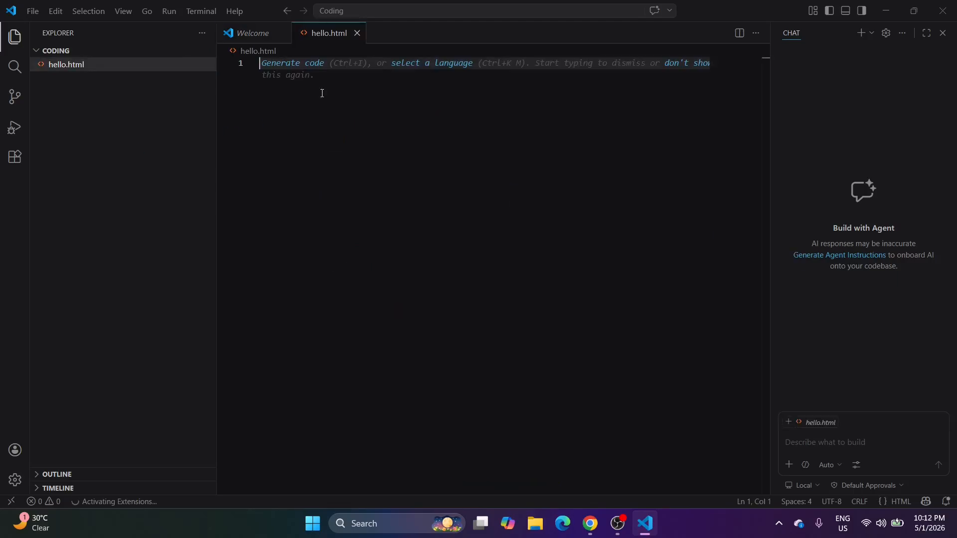
Insert the Emmet "!" HTML boilerplate in hello.html and set the page title to "hello world".
type("!")
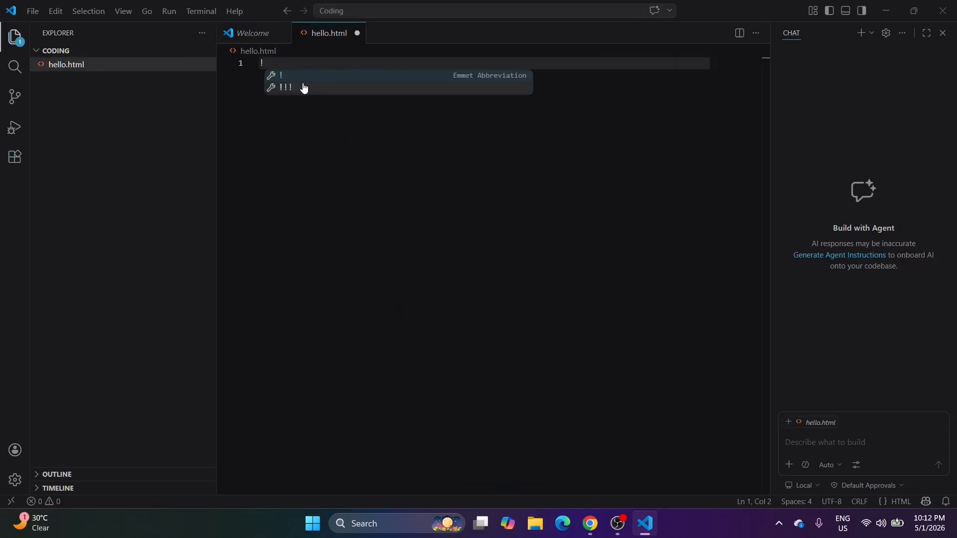
key("Return")
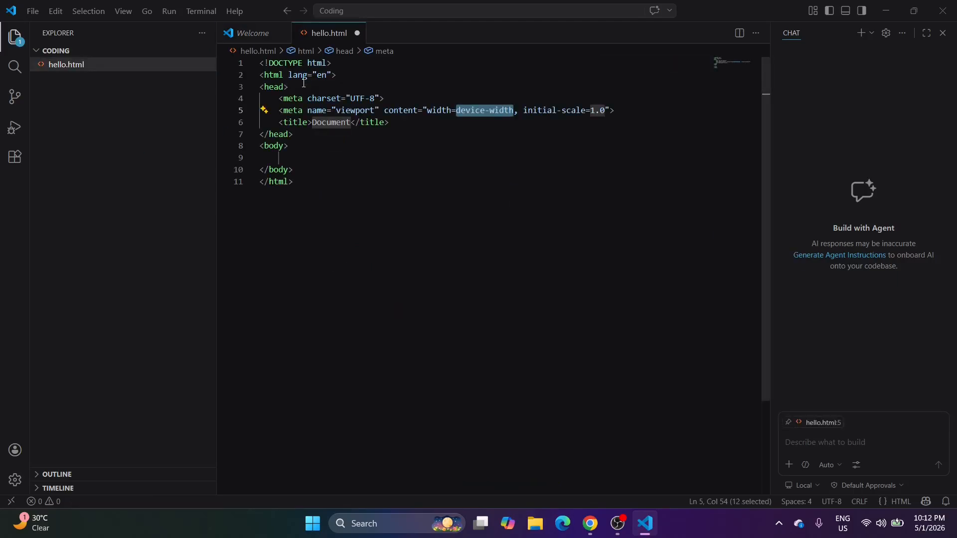
double_click(322, 120)
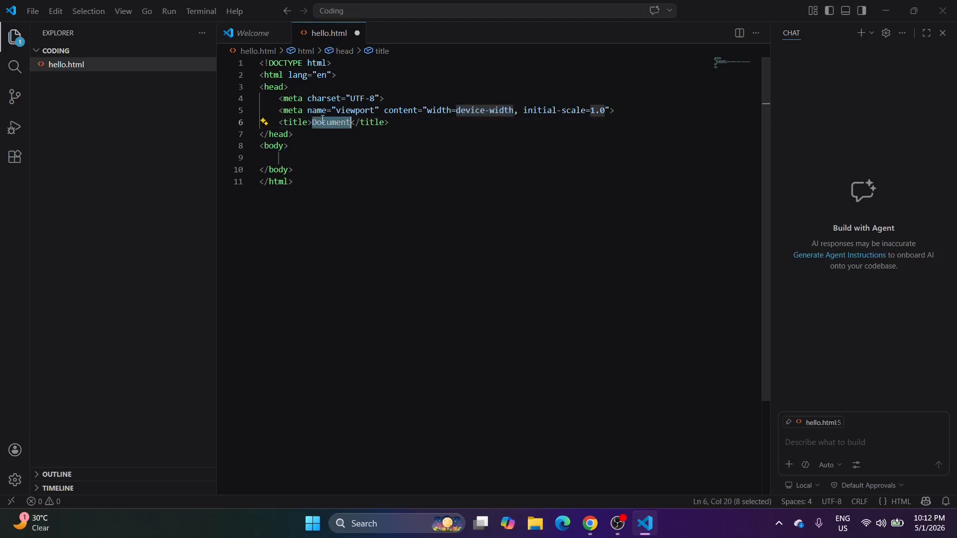
type("hello ")
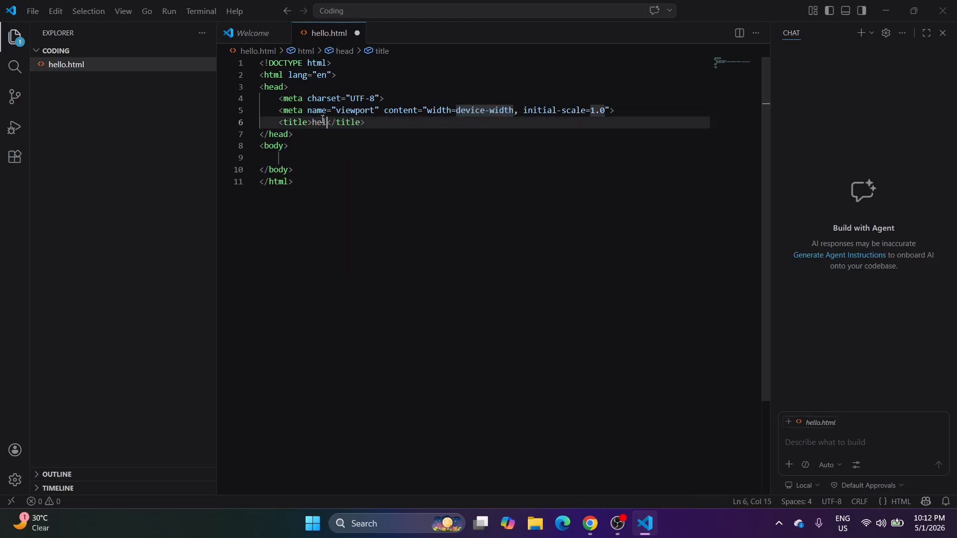
type("world")
Add an h1 heading reading "Hello from codelooma Ai" inside the body and save the file.
left_click(292, 153)
key("Return")
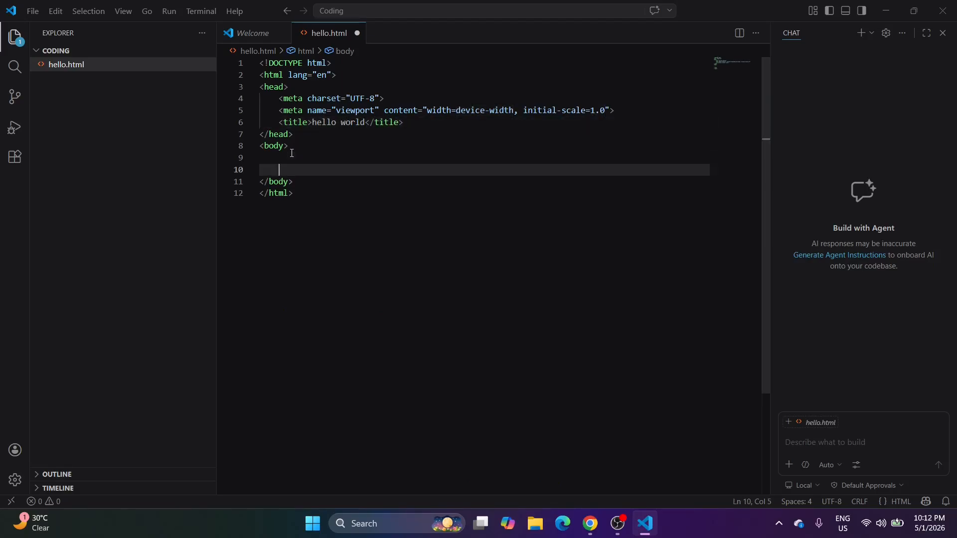
type("h1")
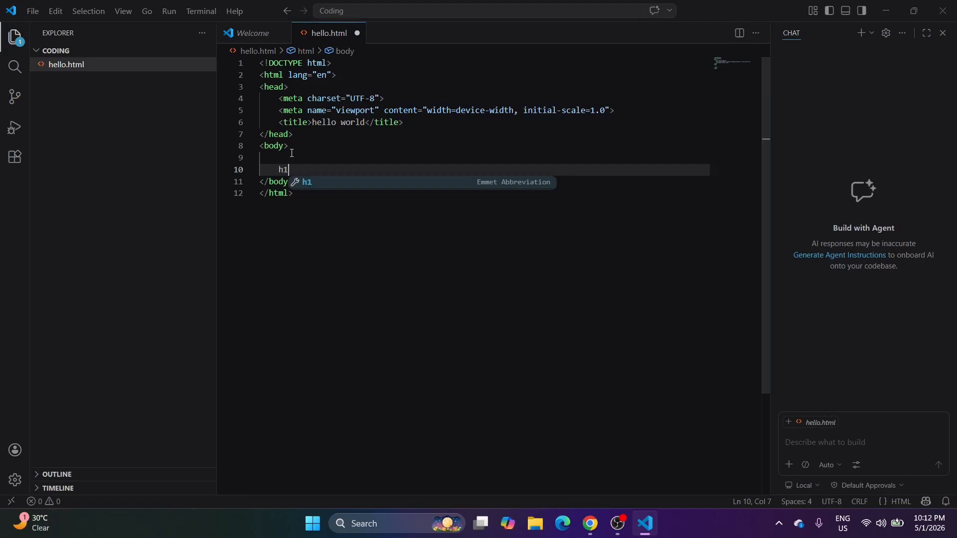
key("Return")
type("Hello fr")
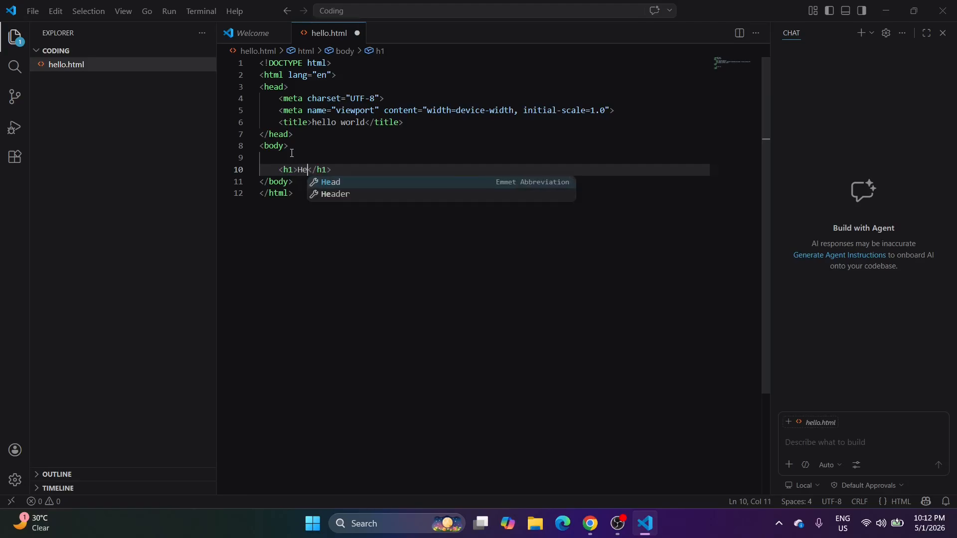
type("om ")
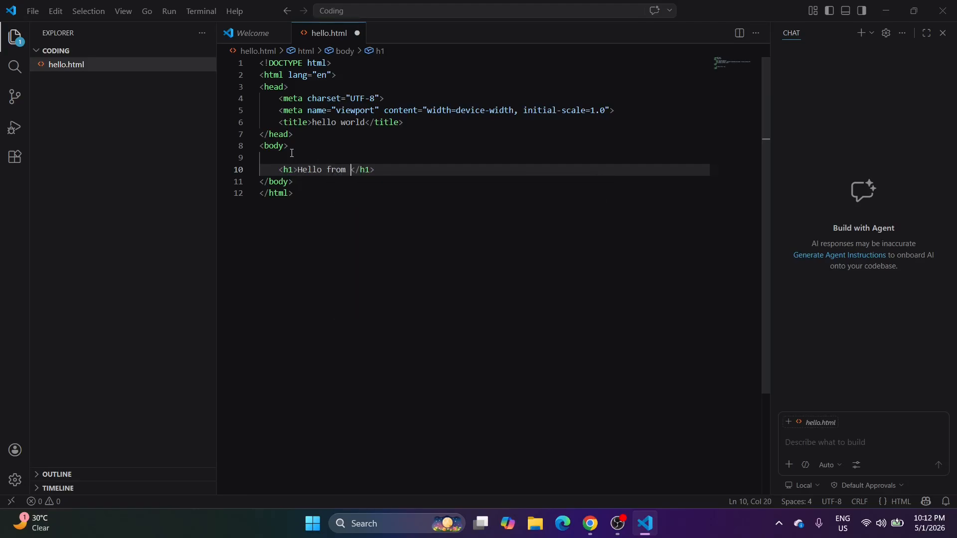
type("codelooma Ai")
key("ctrl+s")
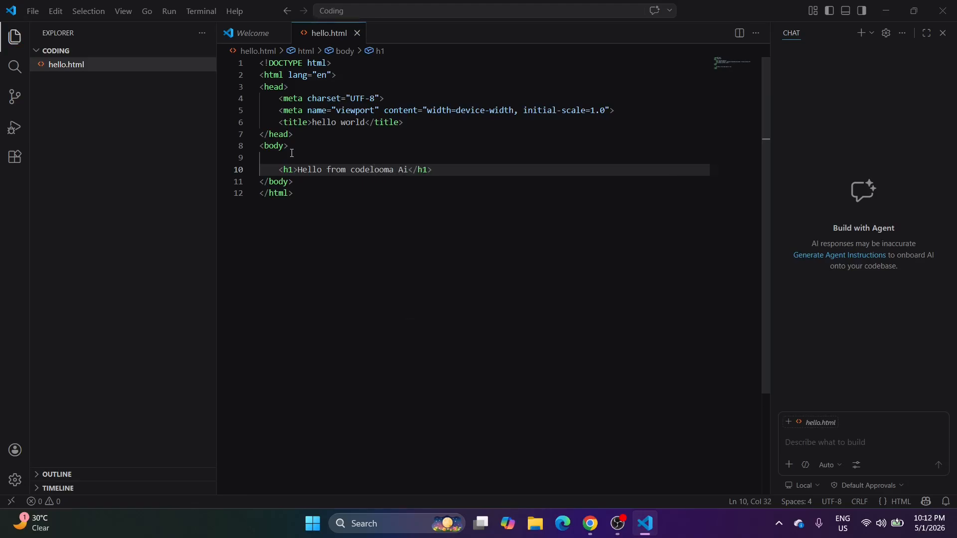
Remove the blank line above the h1 heading, save hello.html and close the Welcome page.
left_click(288, 157)
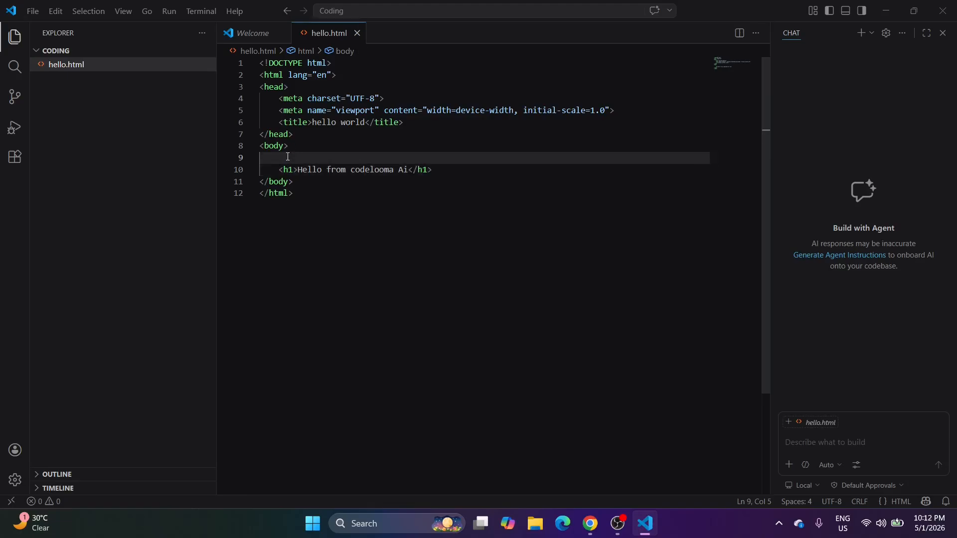
key("BackSpace")
key("Delete")
key("ctrl+s")
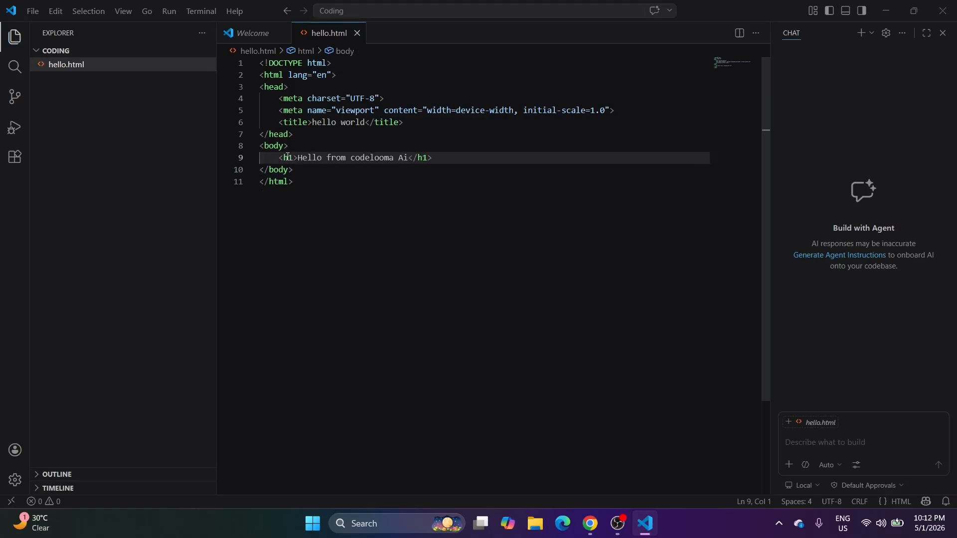
left_click(283, 33)
left_click(293, 170)
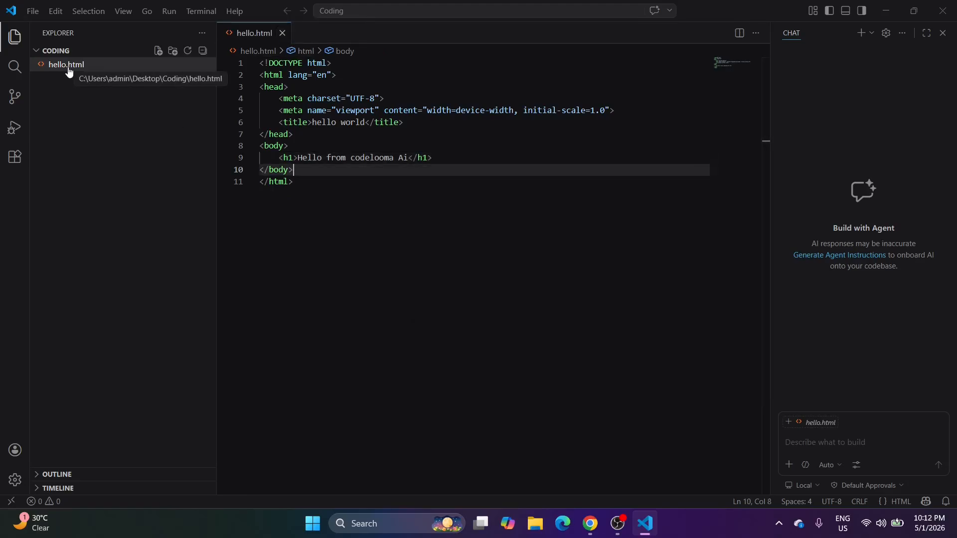
Search the extensions marketplace for "live server" and install the Live Server extension, trusting its publisher.
left_click(17, 156)
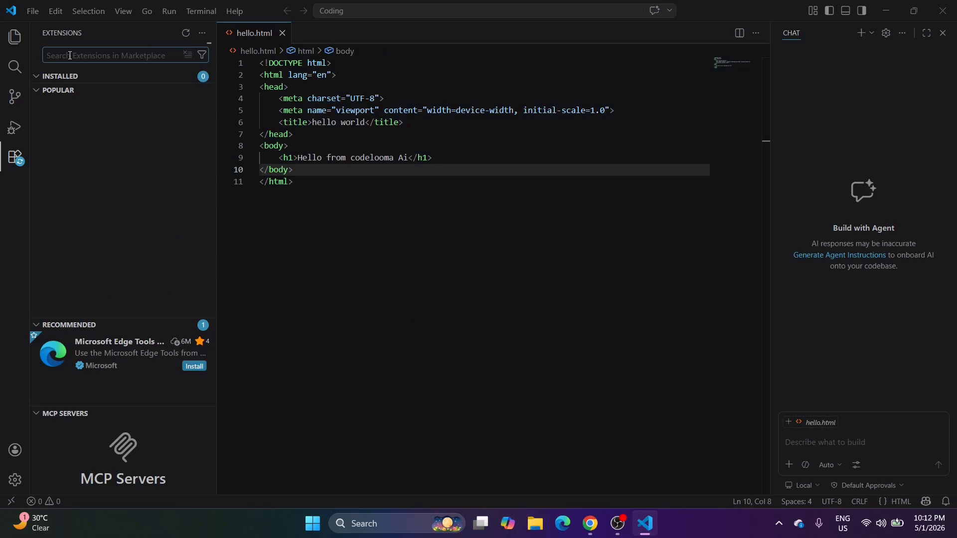
type("live server")
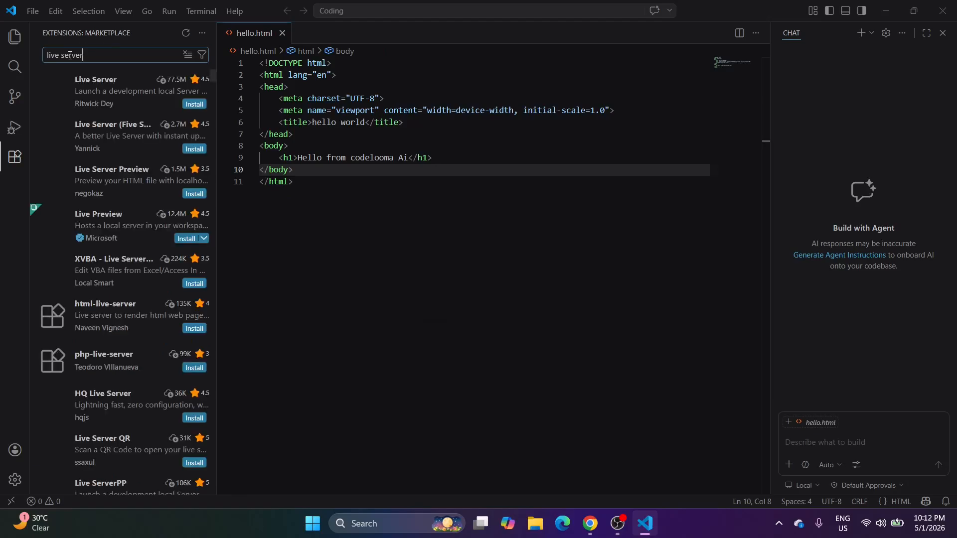
left_click(91, 91)
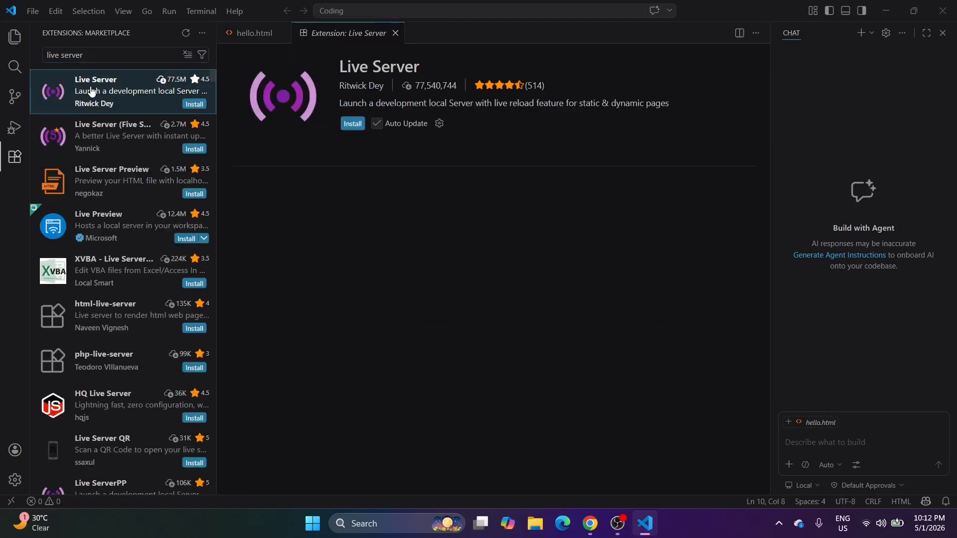
left_click(351, 124)
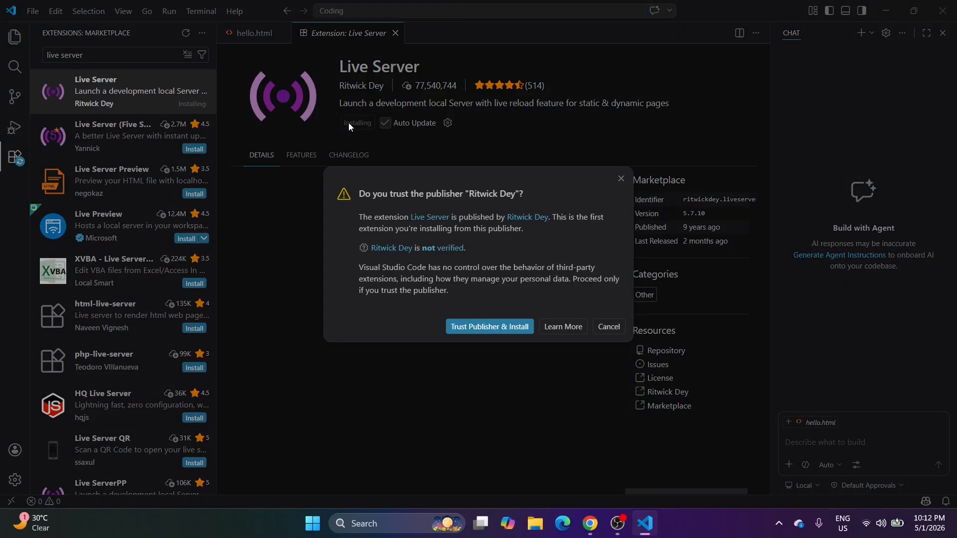
left_click(477, 327)
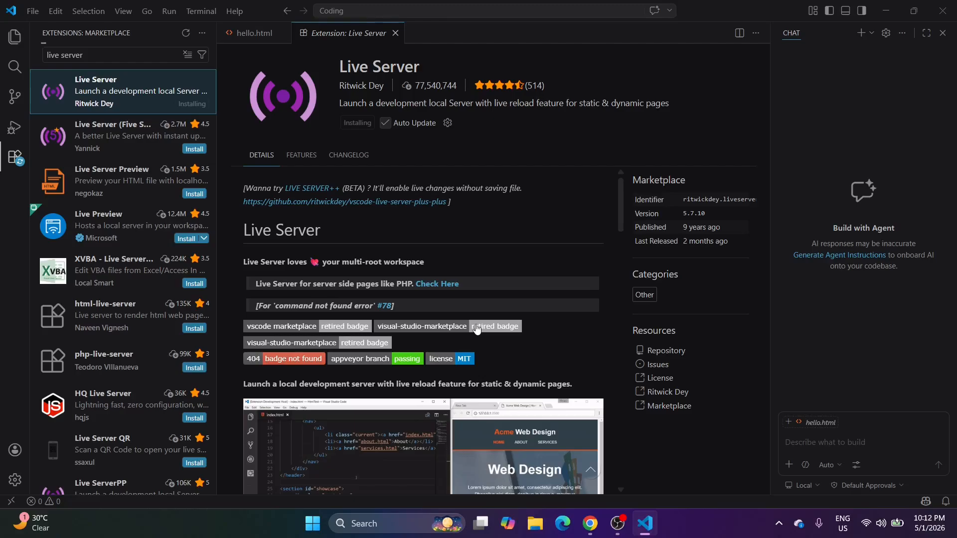
left_click(254, 33)
right_click(323, 149)
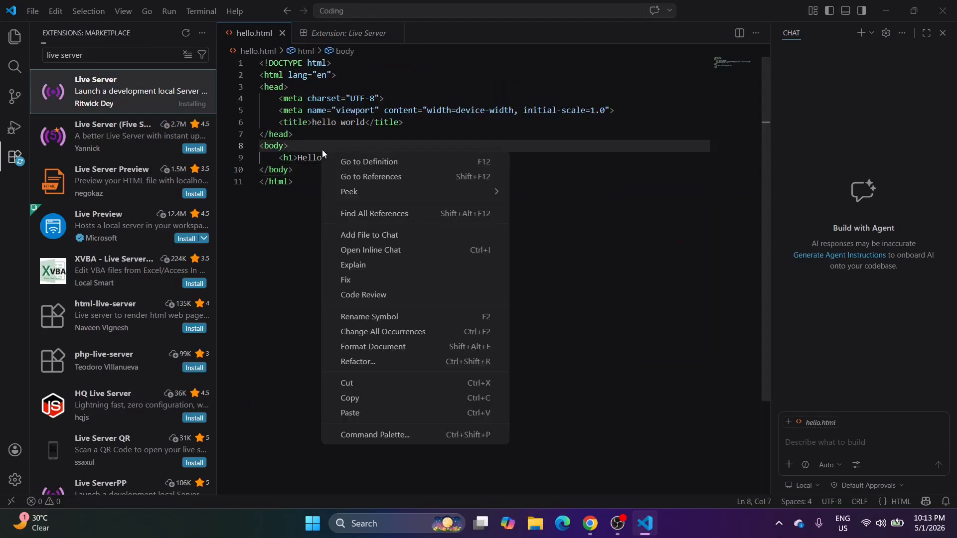
left_click(351, 297)
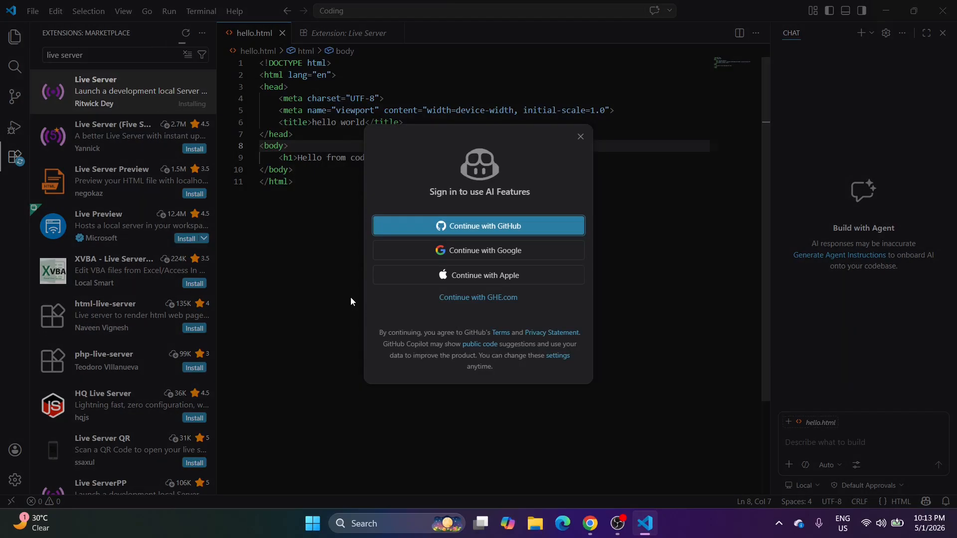
left_click(582, 139)
Check the Live Server extension's installation status on its details page and the commands available in hello.html.
left_click(323, 33)
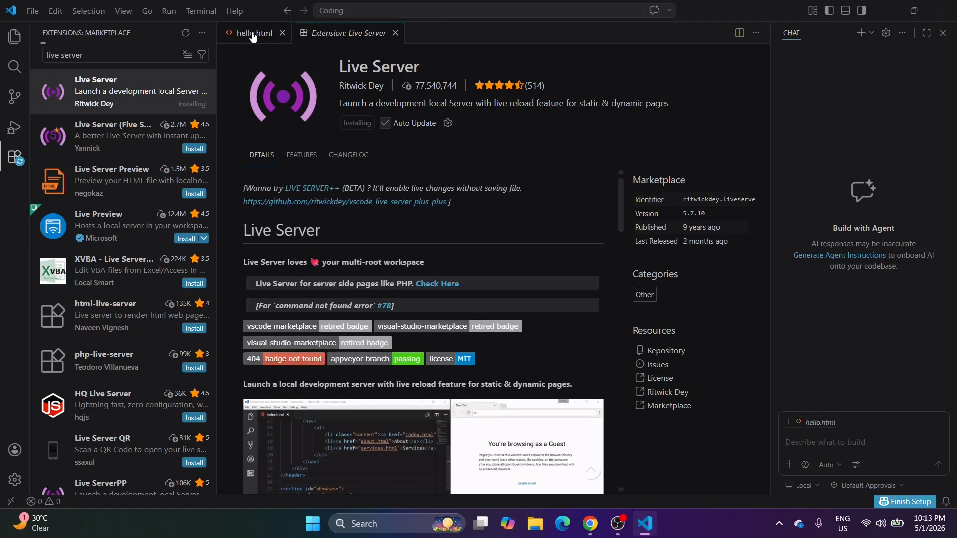
left_click(253, 34)
right_click(272, 145)
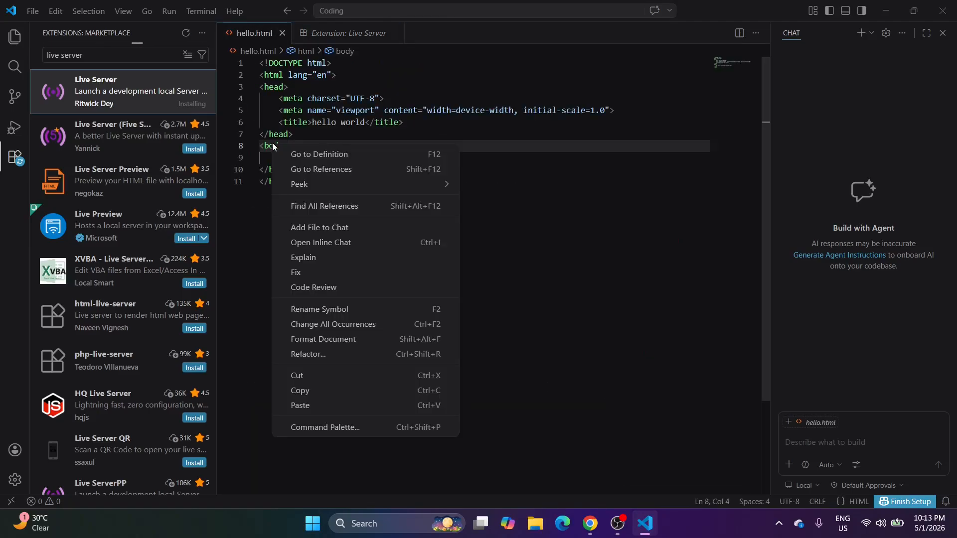
left_click(273, 144)
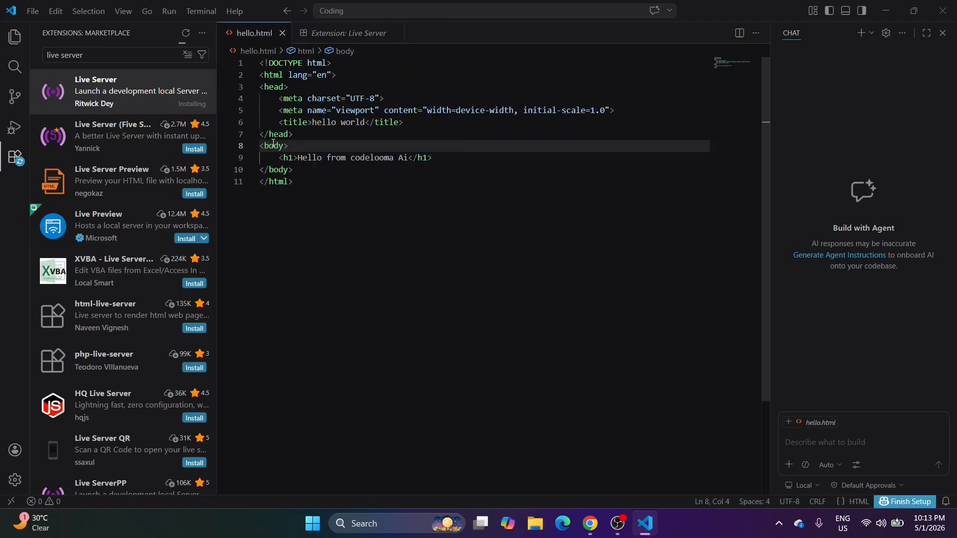
left_click(142, 98)
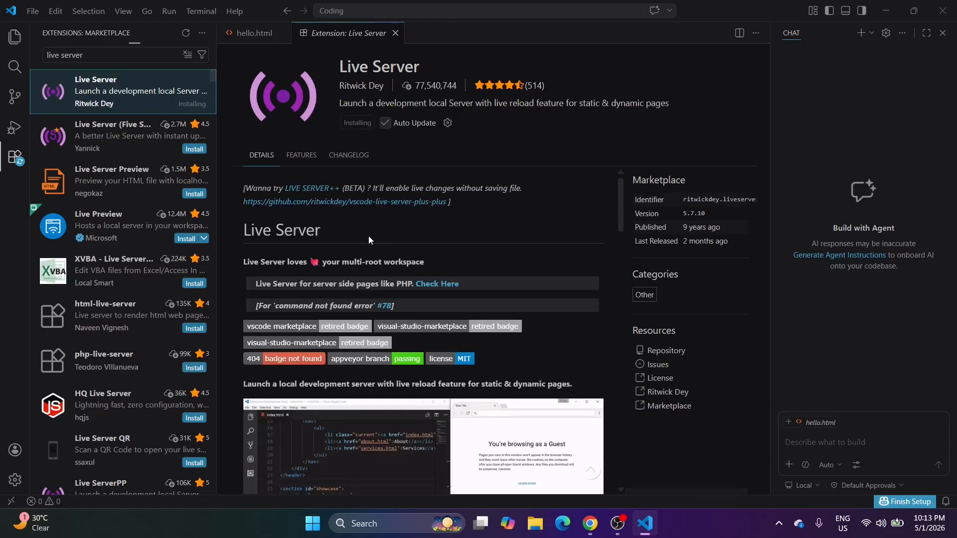
scroll(369, 235, "down", 10)
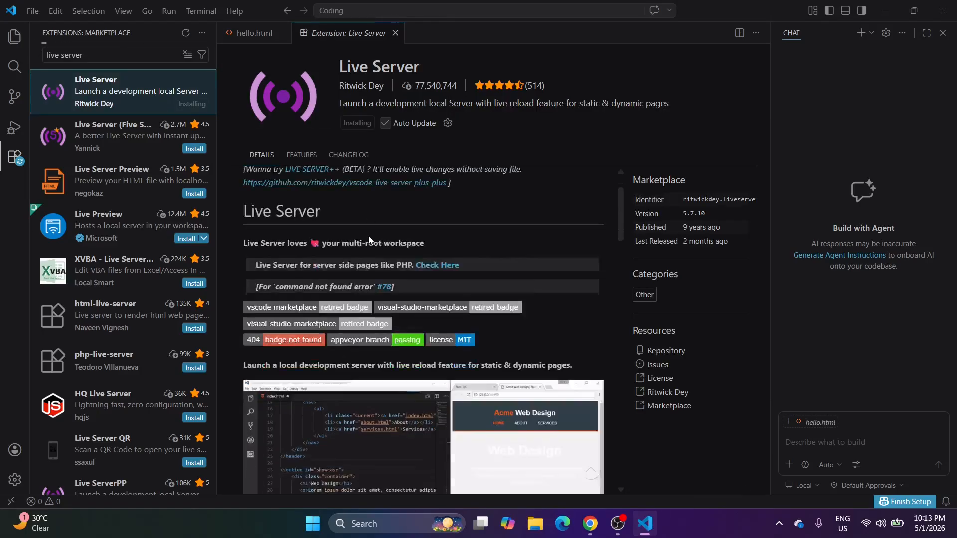
scroll(369, 235, "up", 10)
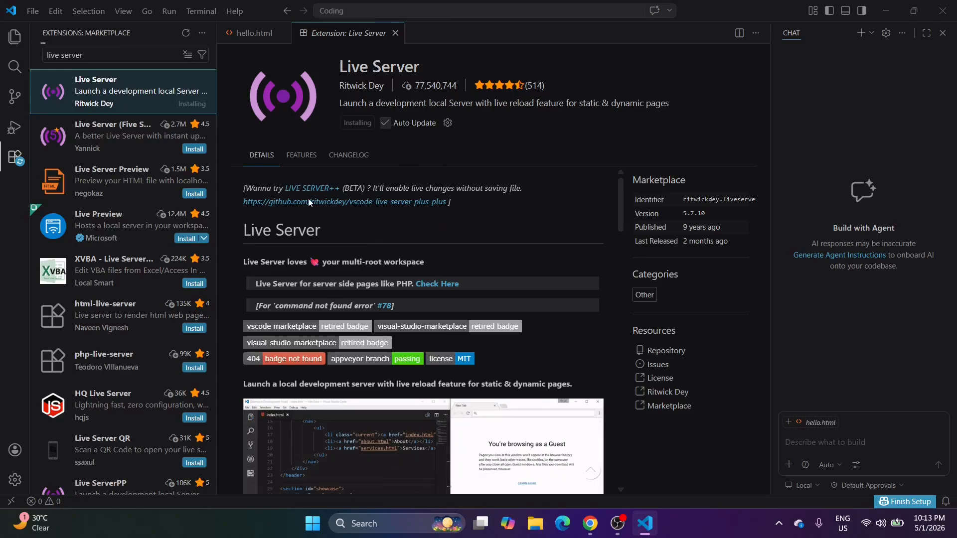
left_click(126, 139)
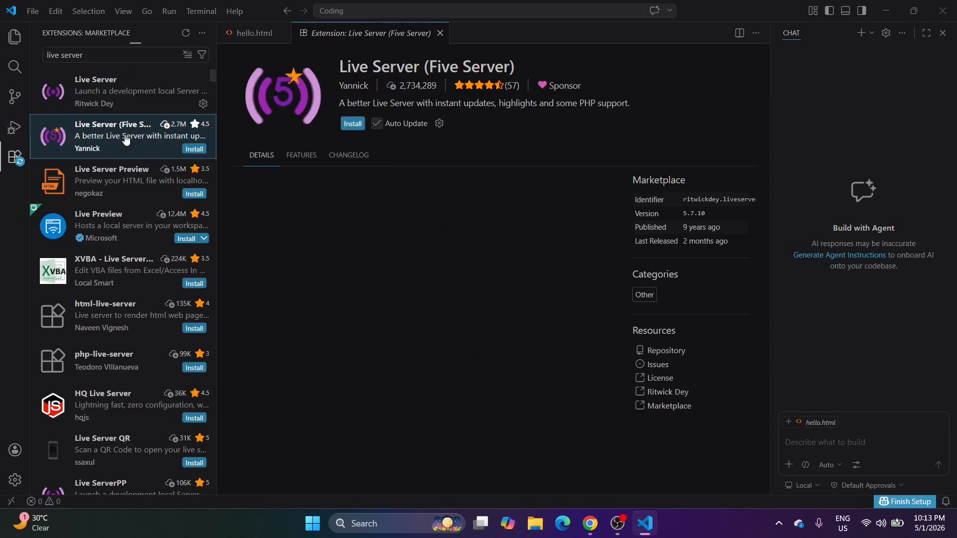
left_click(124, 103)
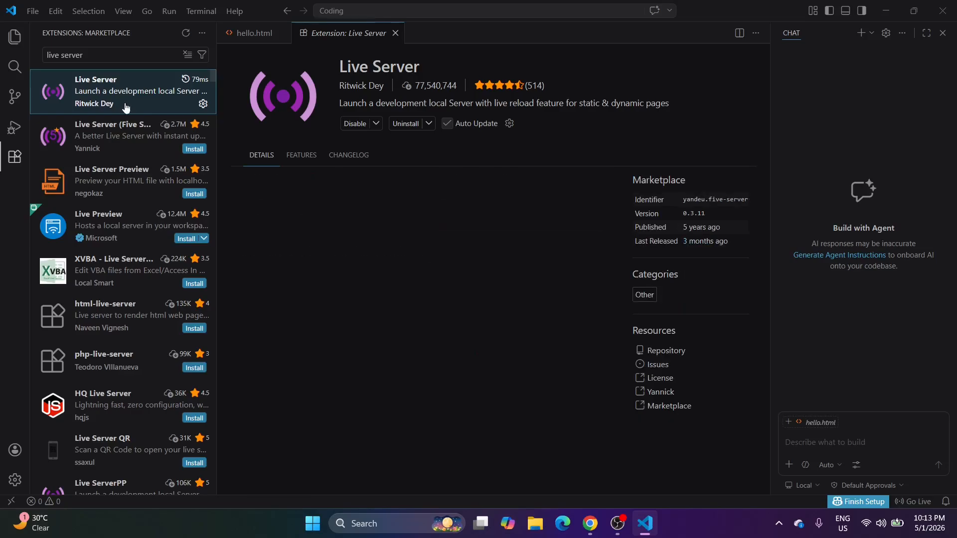
Return to hello.html and check the code editor's context commands for the Live Server options.
left_click(242, 42)
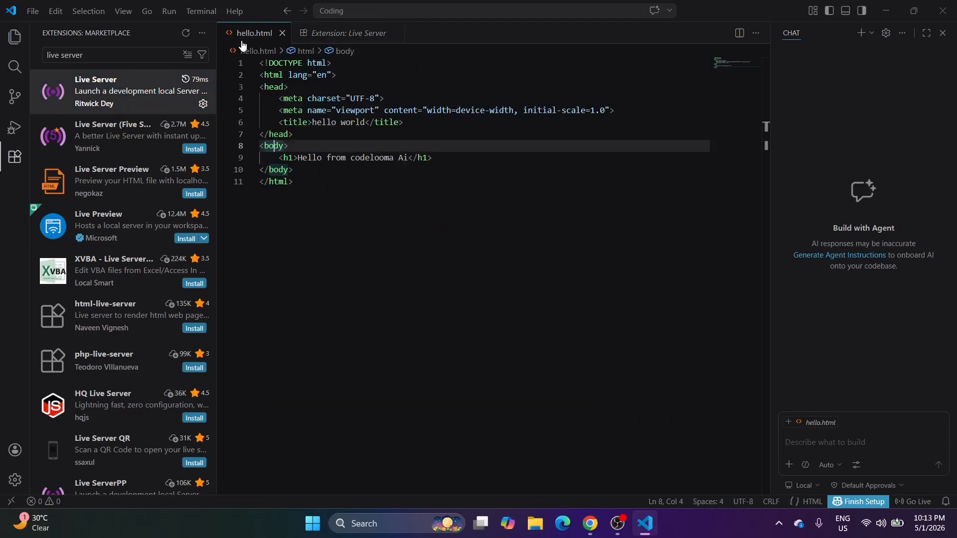
right_click(298, 125)
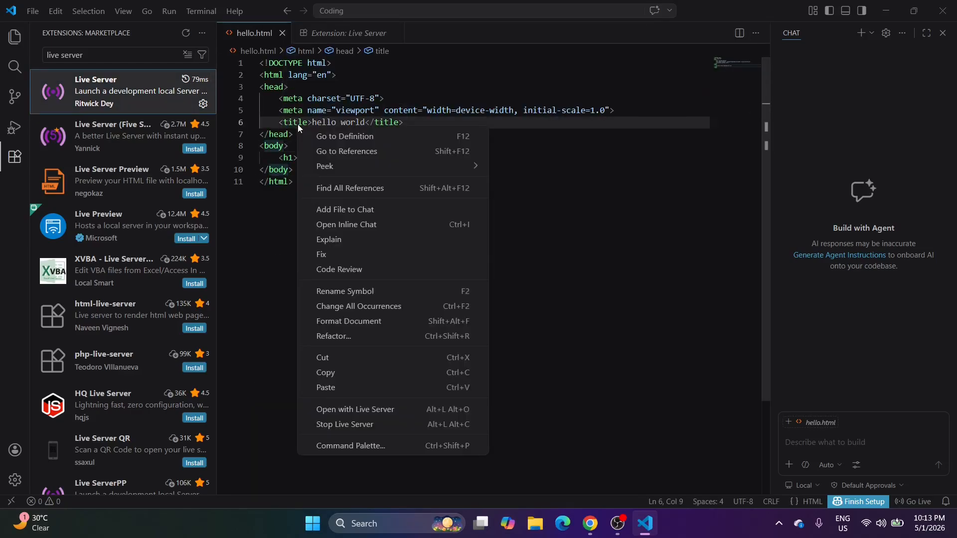
key("Escape")
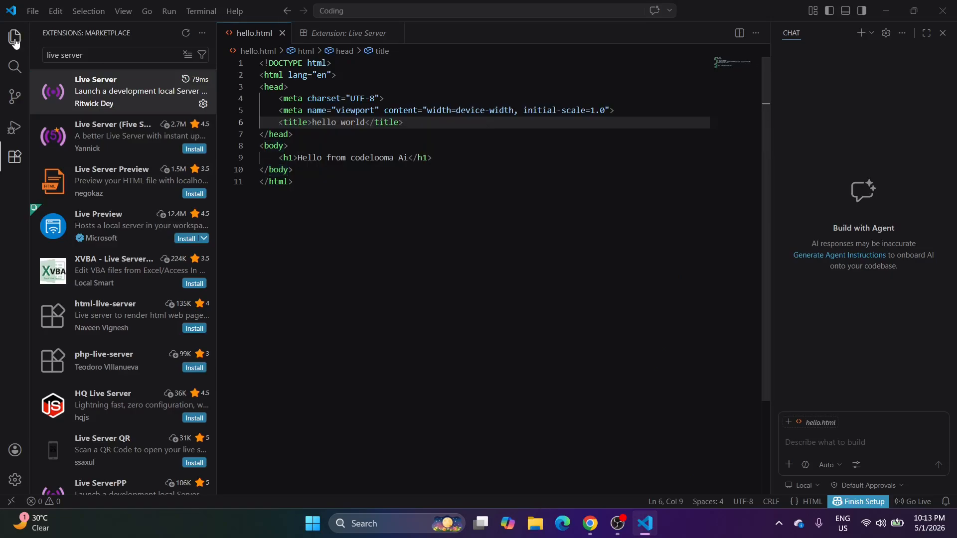
Show the Coding folder's files, format the hello.html document and save it.
left_click(14, 41)
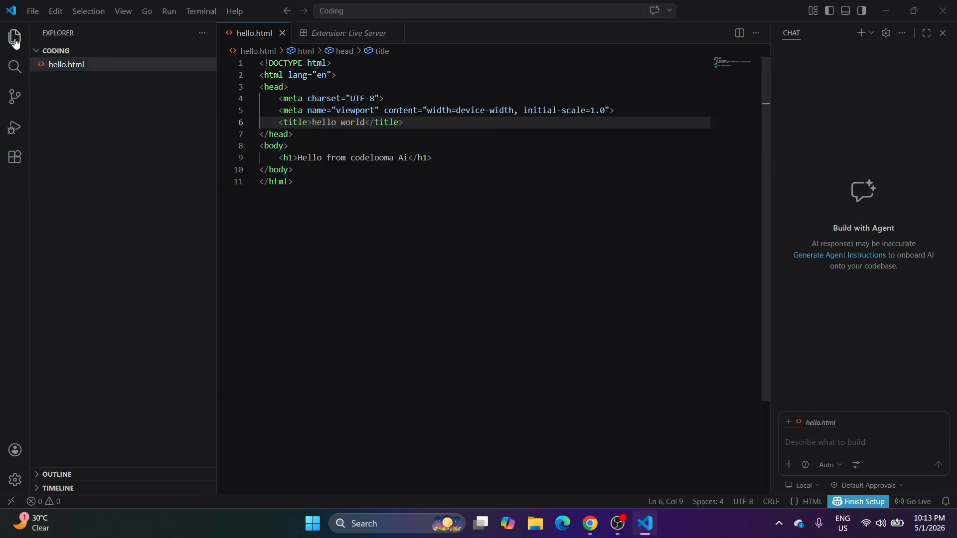
left_click(14, 41)
left_click(14, 41)
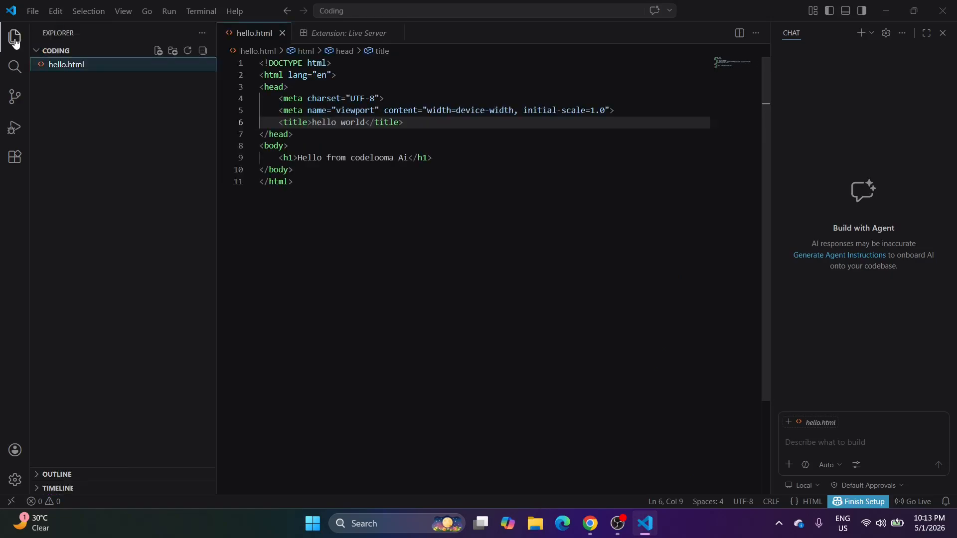
right_click(270, 107)
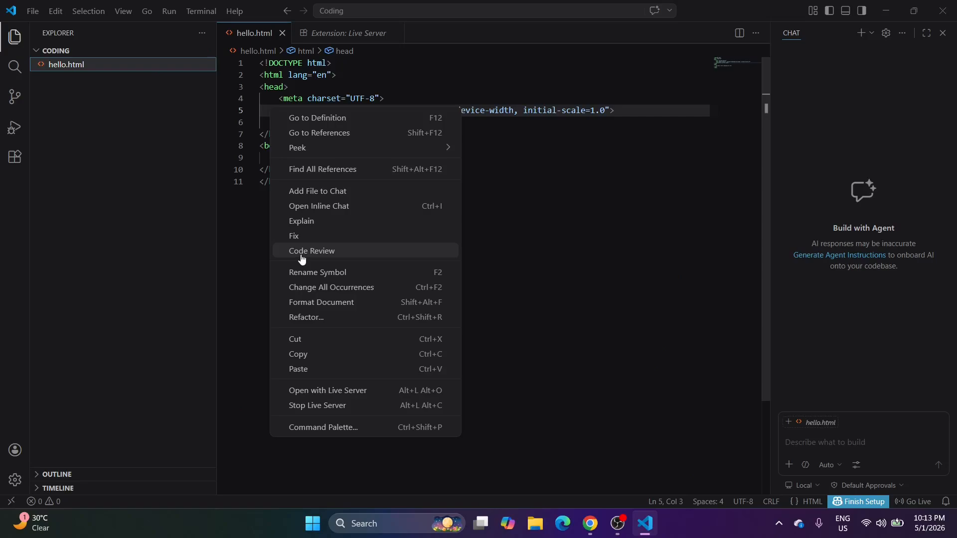
left_click(300, 306)
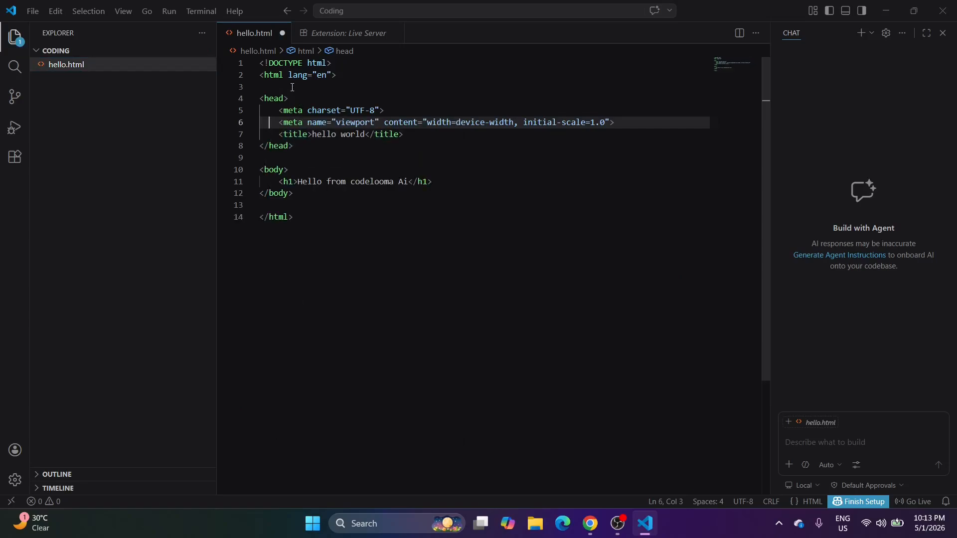
left_click(285, 110)
key("ctrl+s")
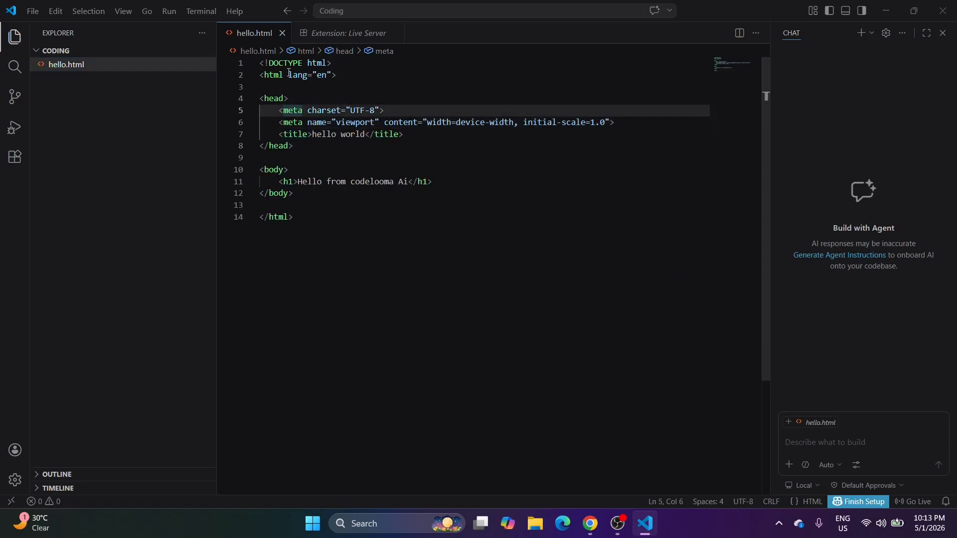
Close the open editors, reopen hello.html and launch it with Live Server, allowing network access through Windows Firewall.
left_click(282, 33)
double_click(99, 65)
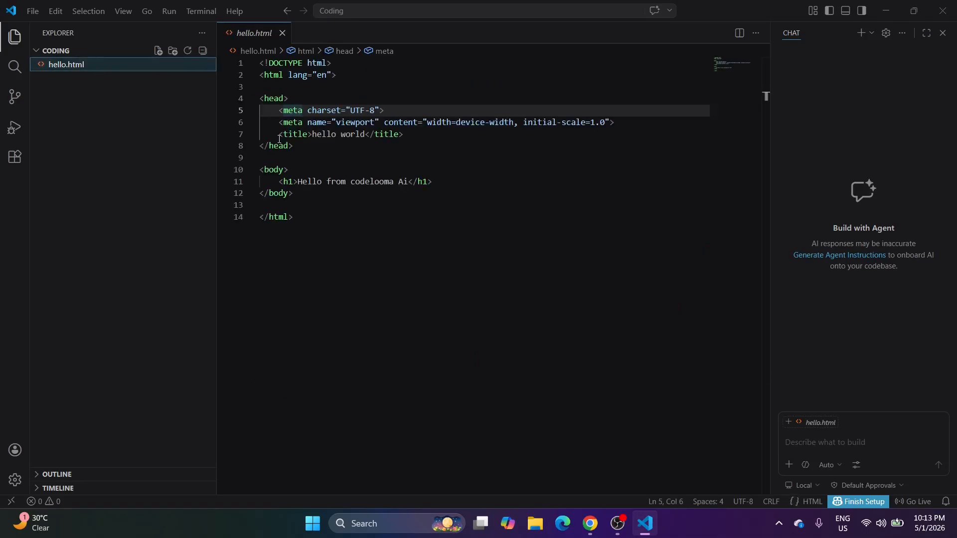
right_click(279, 142)
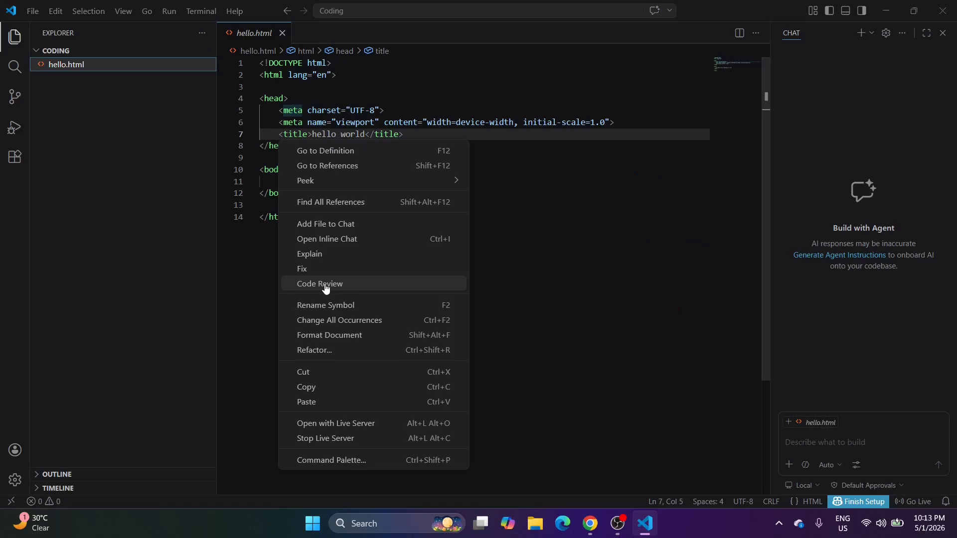
left_click(335, 424)
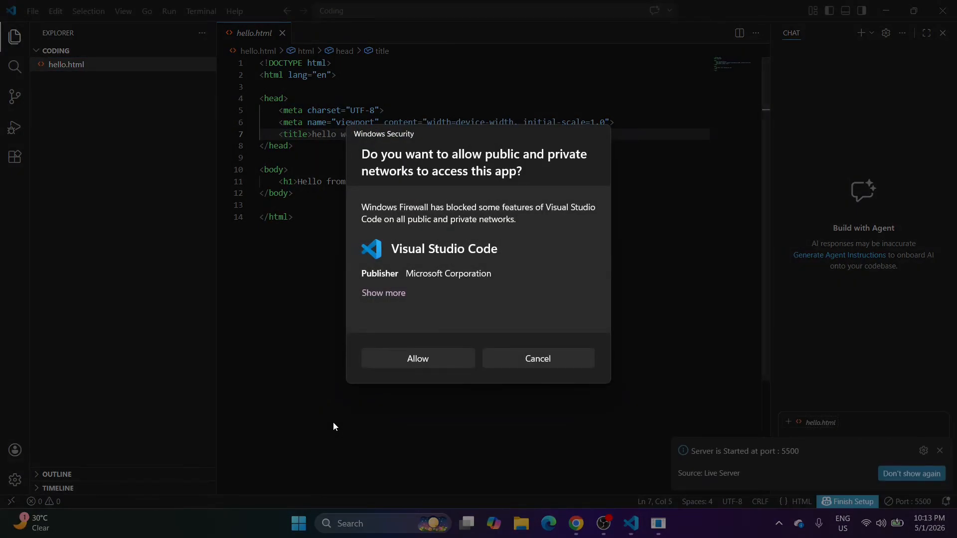
left_click(419, 360)
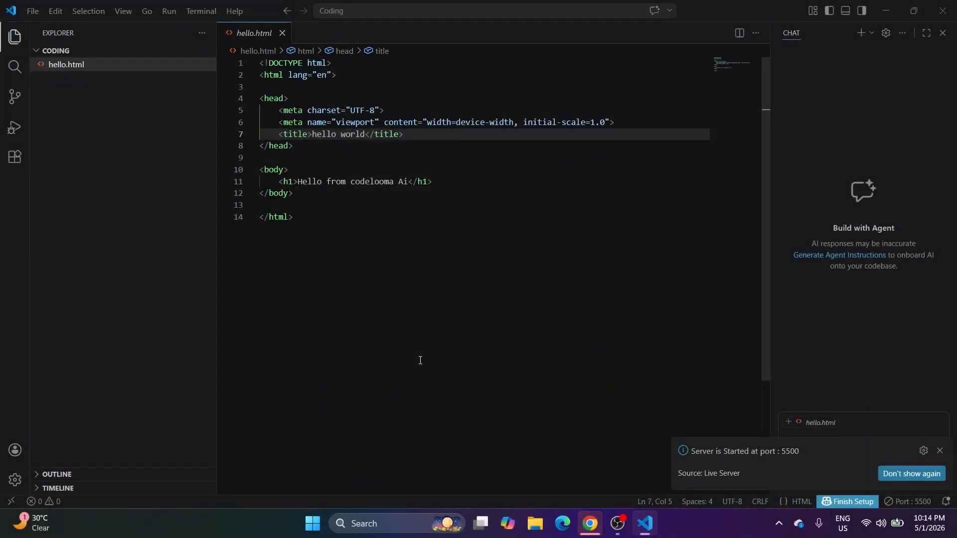
Switch to Chrome and check the served hello.html page, selecting all its text.
left_click(588, 525)
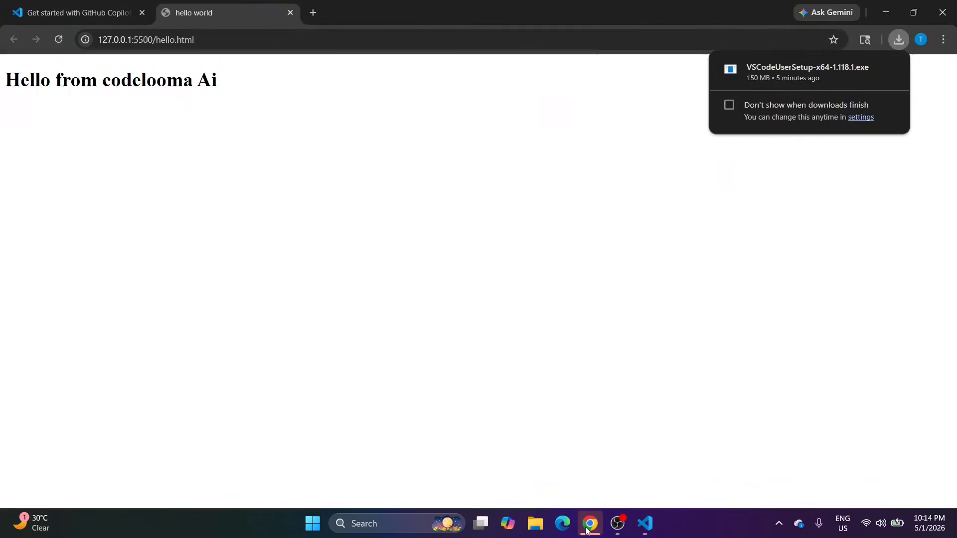
left_click(258, 123)
key("ctrl+a")
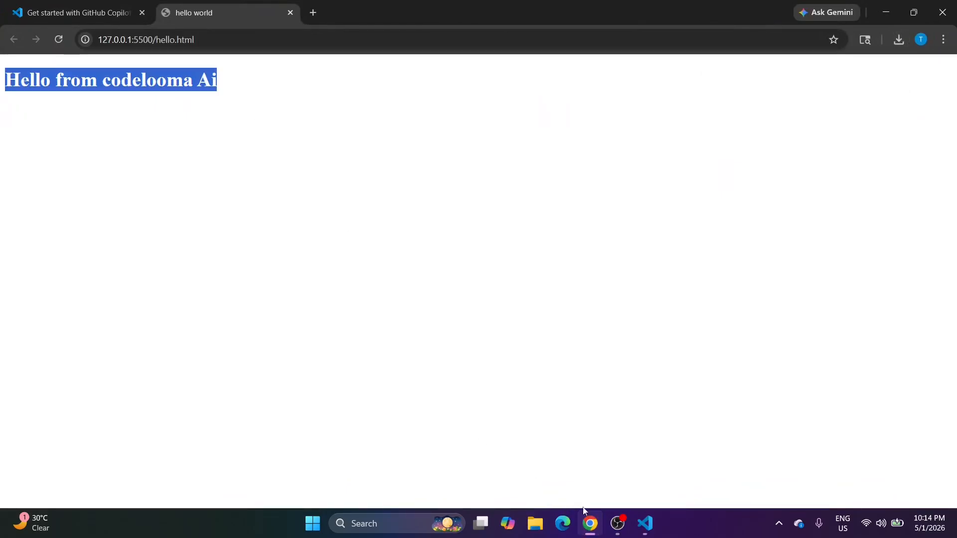
Back in Visual Studio Code, append " - subscribe to my Yt" to the h1 heading, save, and check the live page in Chrome.
left_click(645, 524)
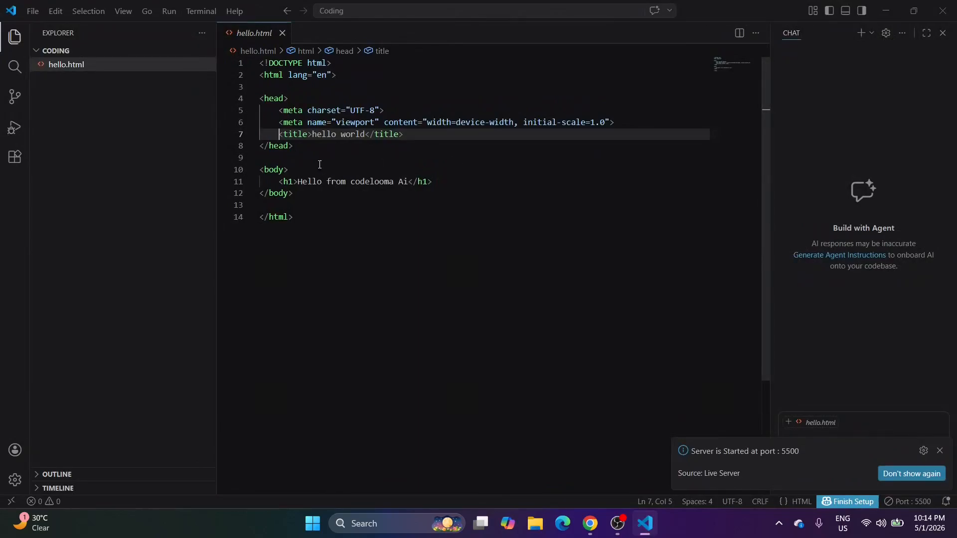
left_click(409, 183)
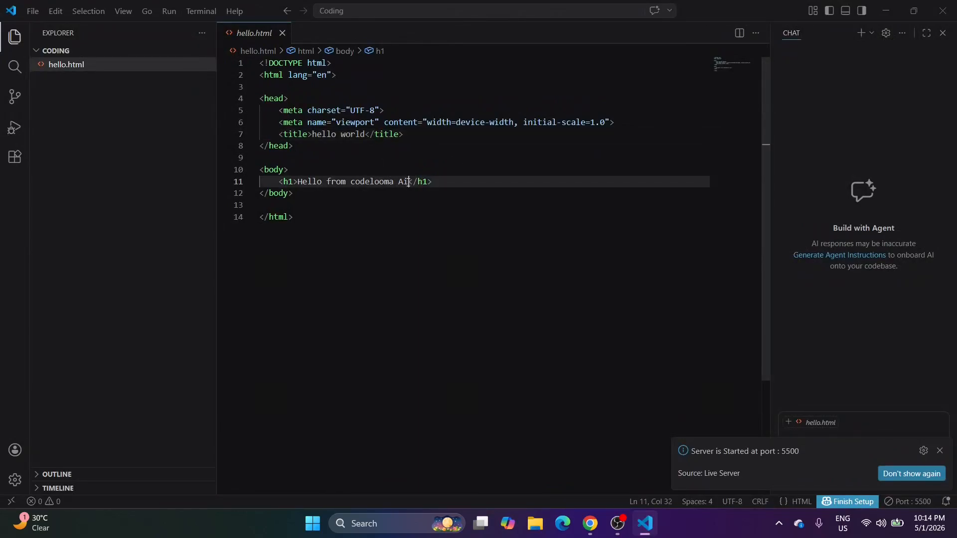
type("- subsc")
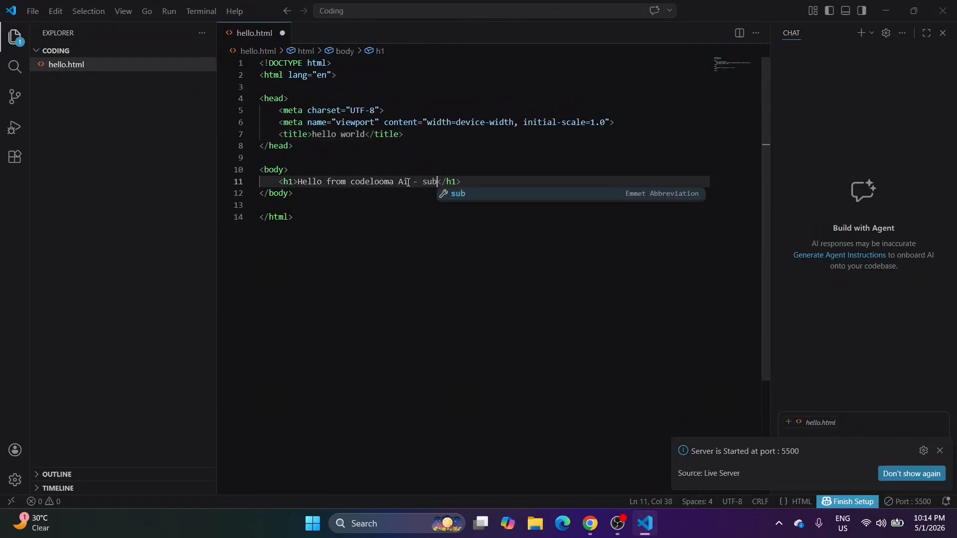
type("ribe to my ")
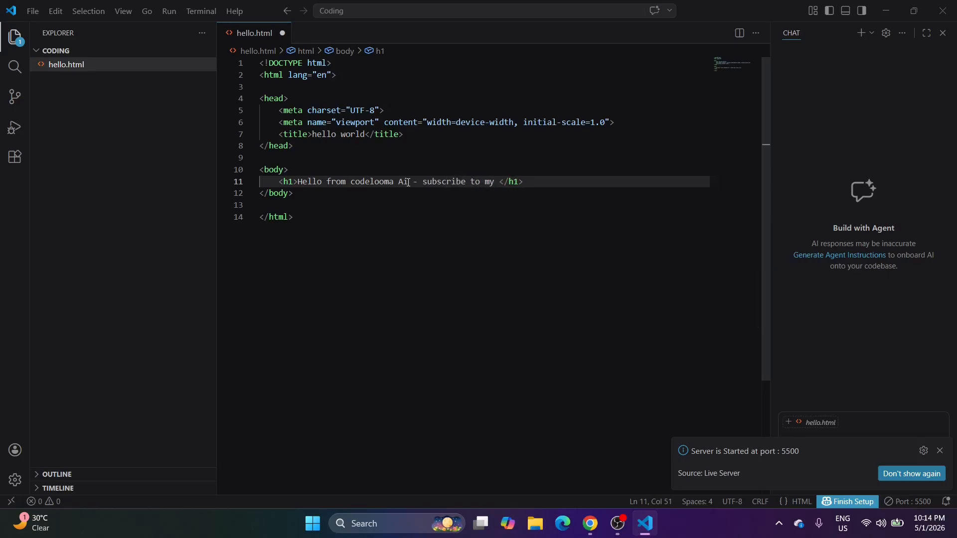
type("Yt")
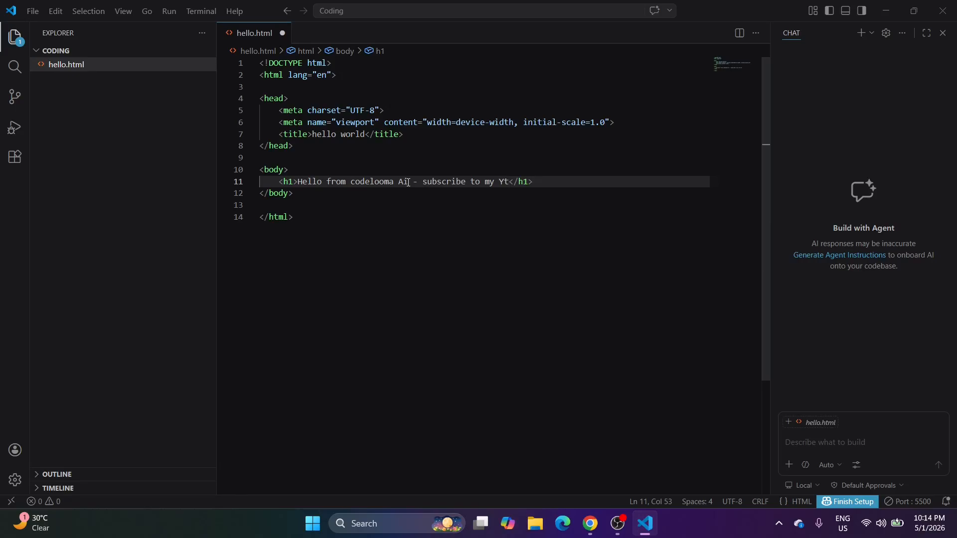
key("ctrl+s")
left_click(591, 526)
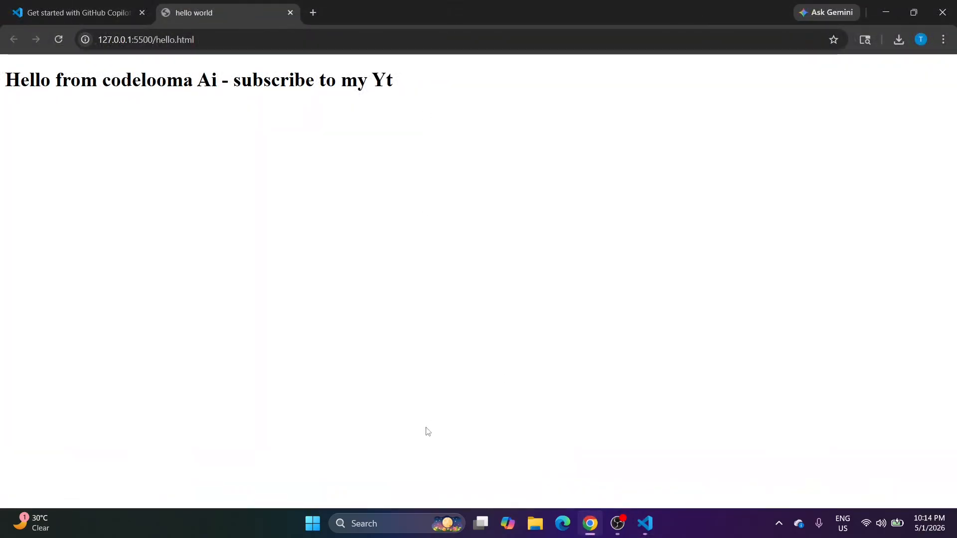
Return to Visual Studio Code, widen the chat area and send the message "hi" to the agent.
left_click(645, 524)
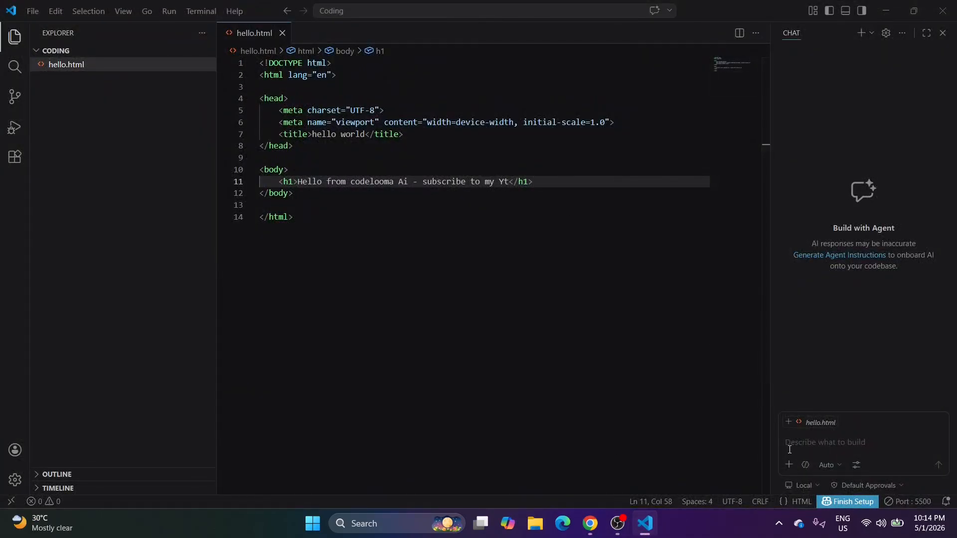
left_click_drag(771, 292, 613, 291)
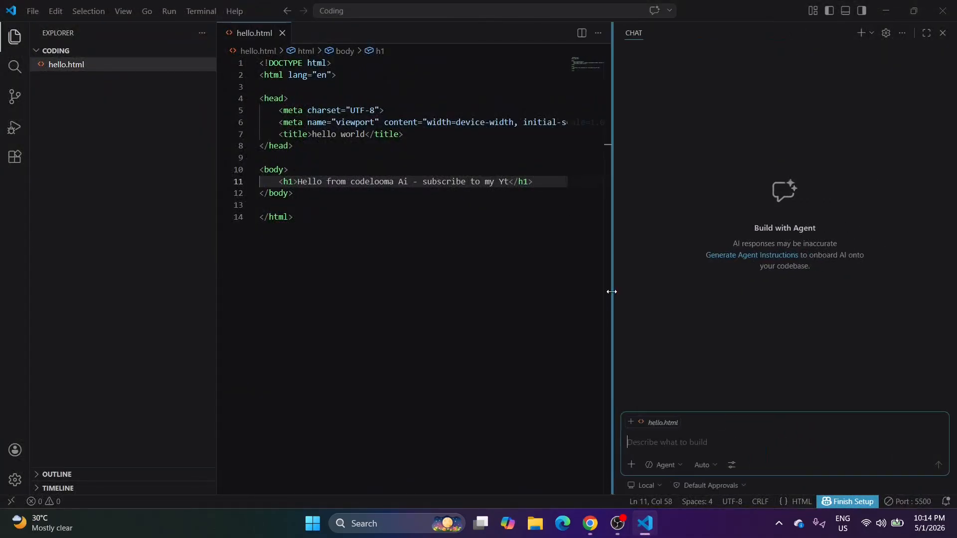
type("hi")
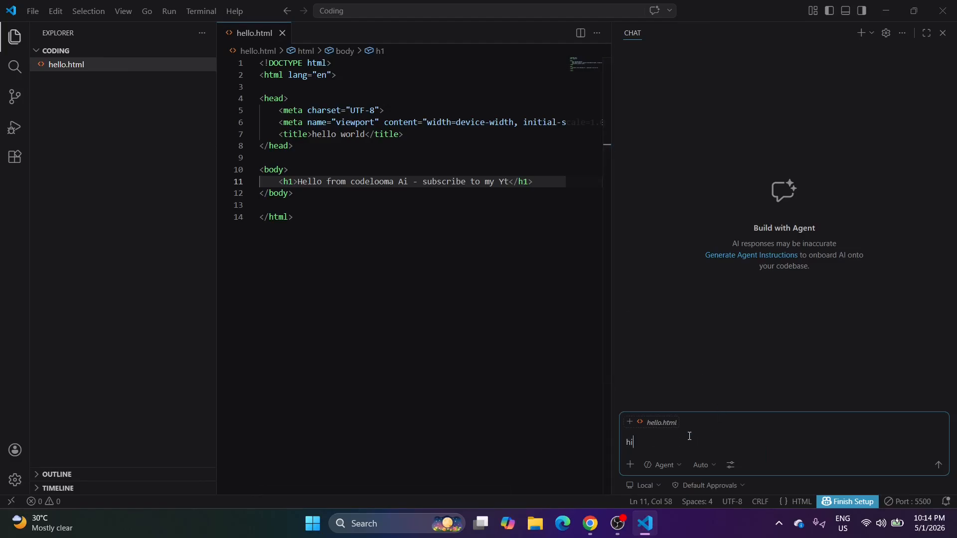
key("Return")
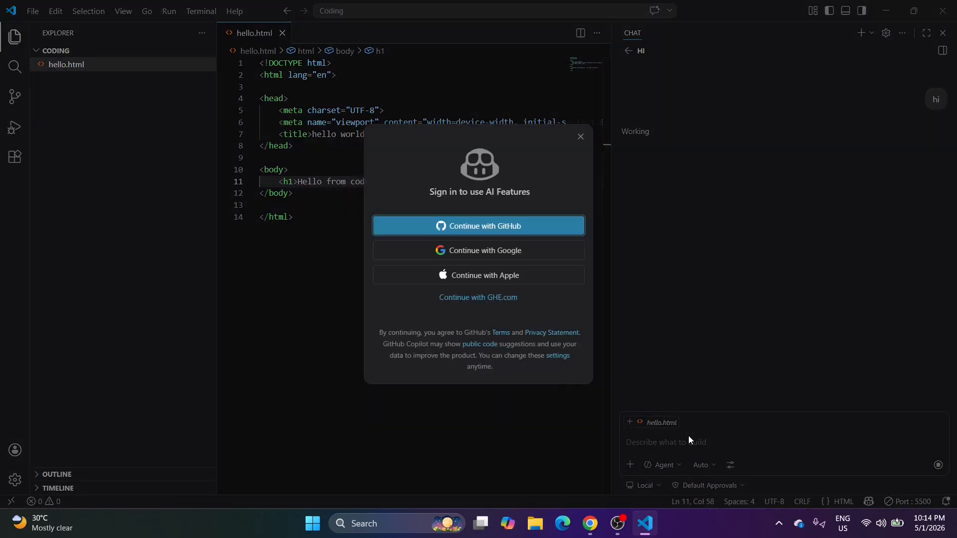
Sign in to the AI features with the existing GitHub account, authorize Visual Studio Code and request identity verification via email.
left_click(492, 222)
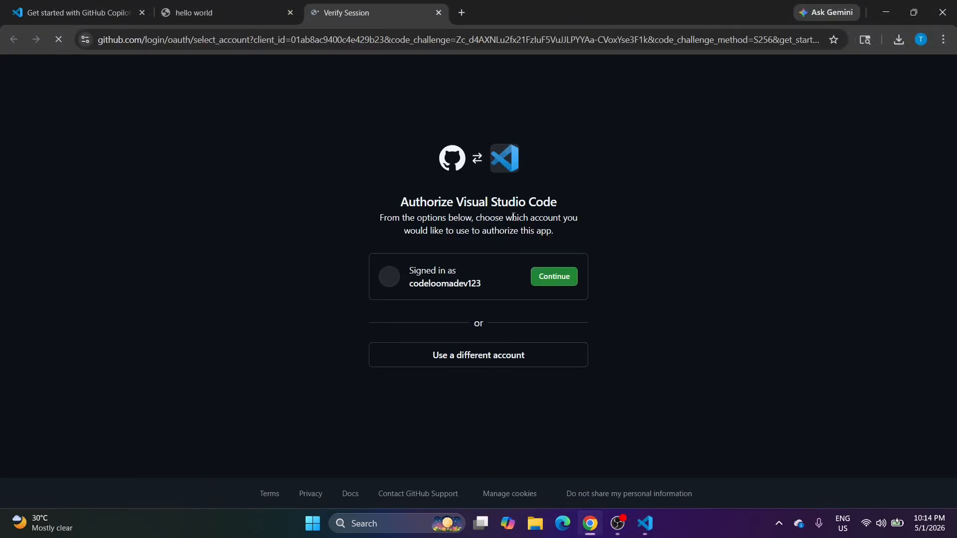
left_click(552, 281)
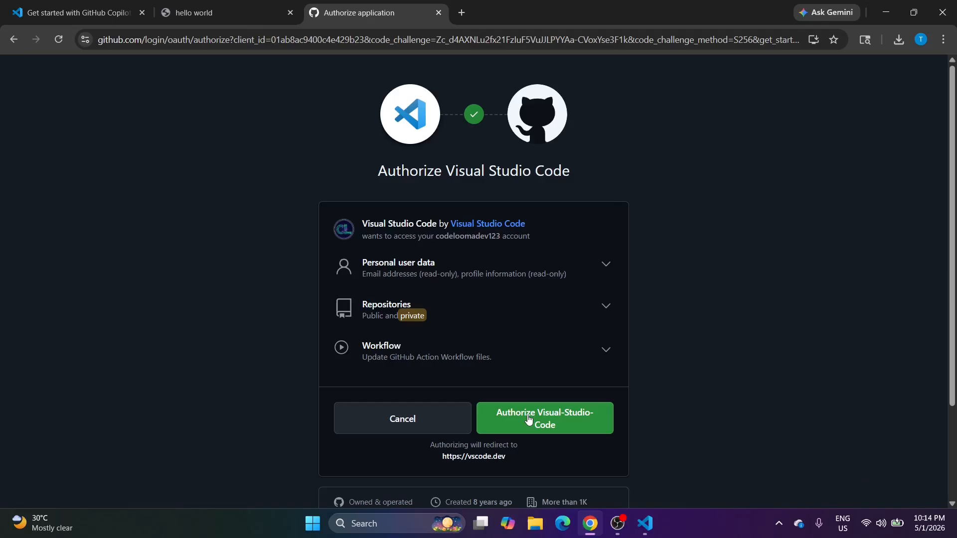
left_click(528, 421)
scroll(518, 424, "down", 3)
left_click(520, 307)
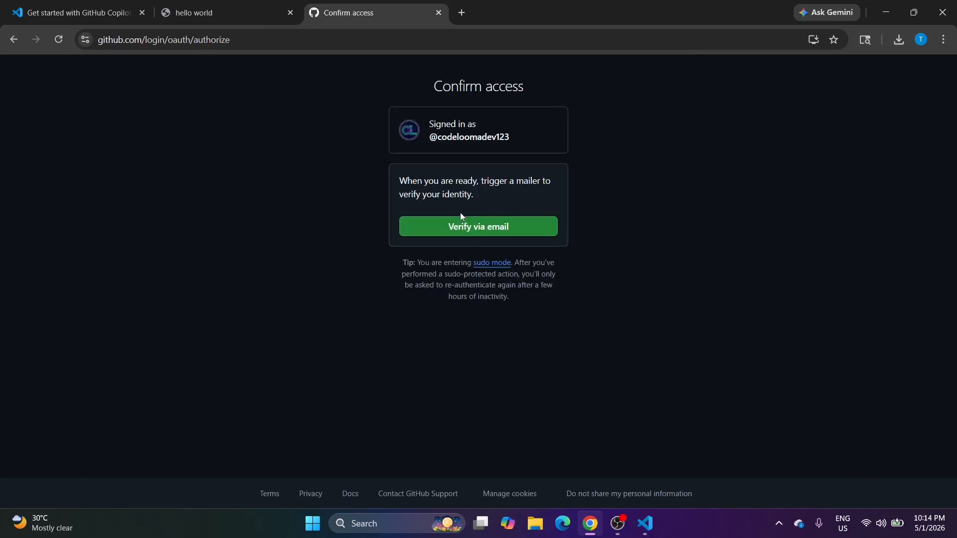
left_click(462, 228)
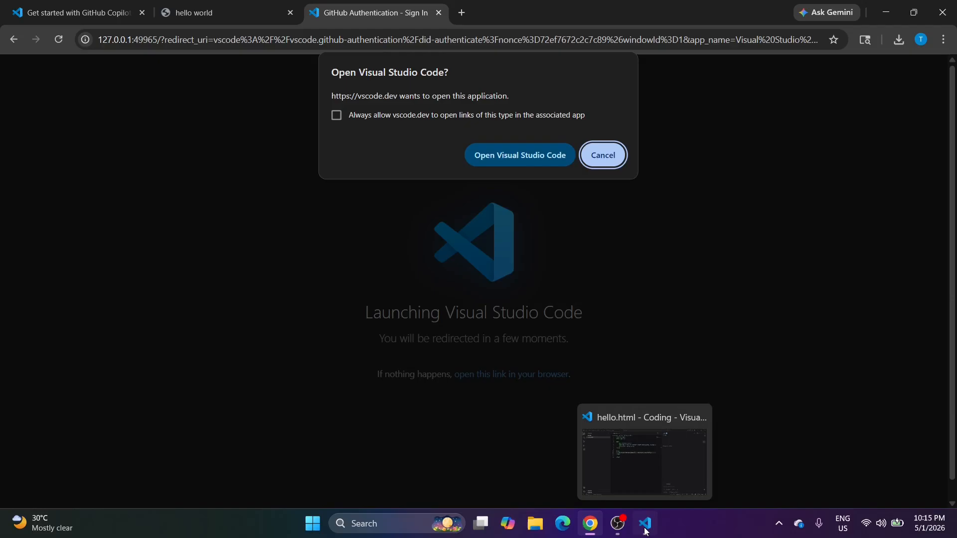
Switch back to Visual Studio Code and send the chat agent the prompt "create a login page in html update current code".
left_click(645, 531)
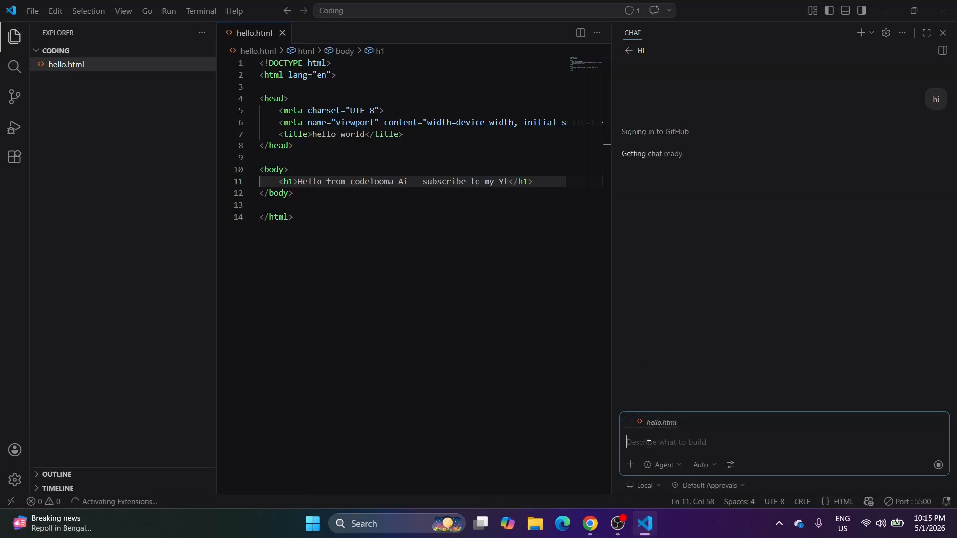
type("create a login")
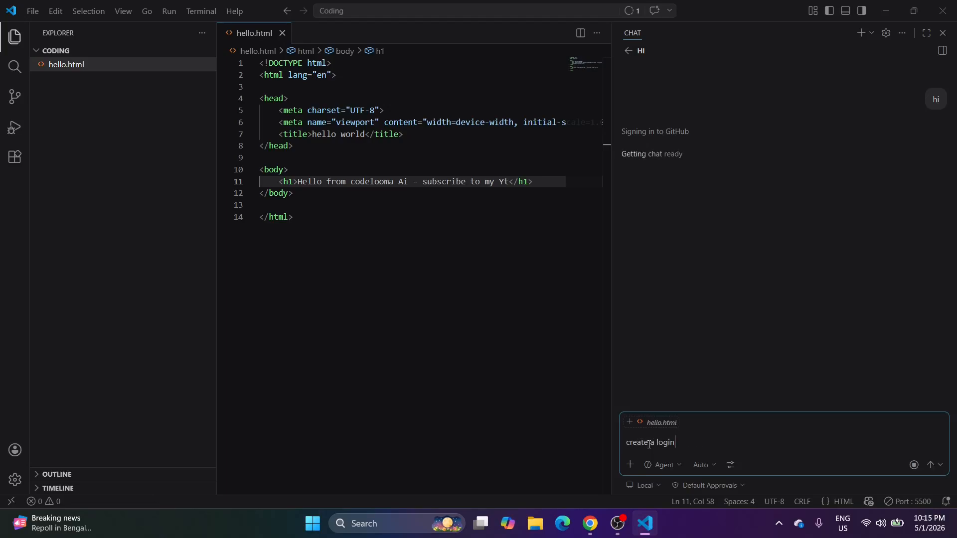
type(" page in html update ")
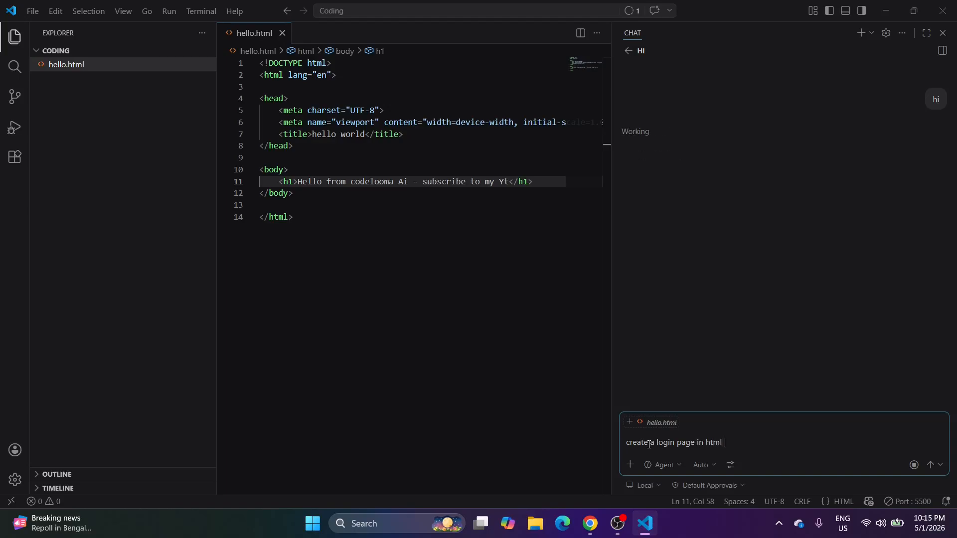
type("current code")
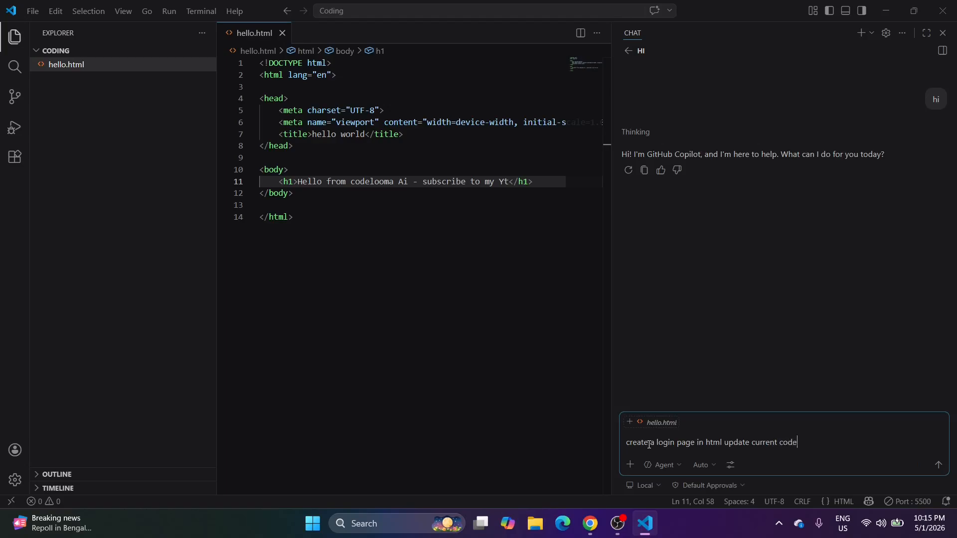
key("Return")
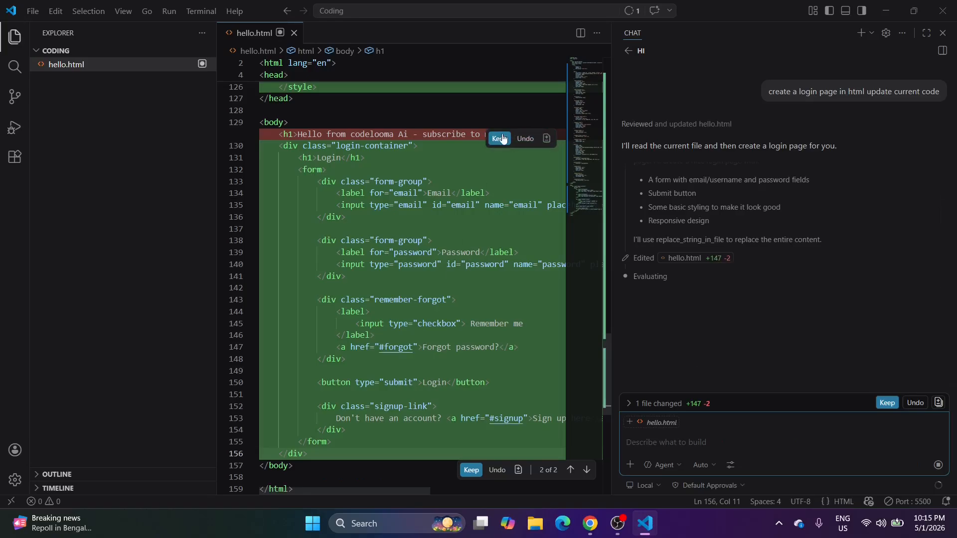
Keep both of the agent's proposed changes in hello.html and look through the new login page code.
left_click(501, 140)
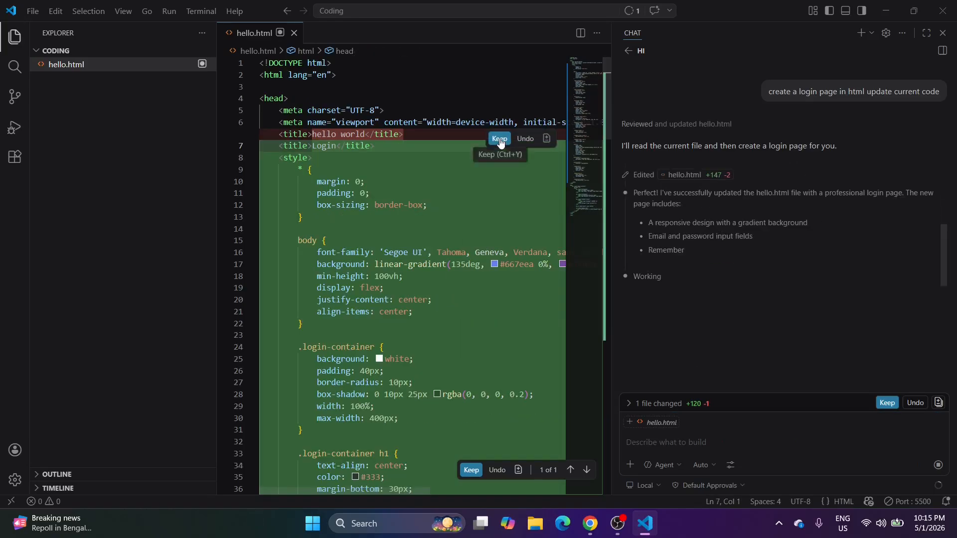
left_click(500, 138)
scroll(501, 140, "down", 20)
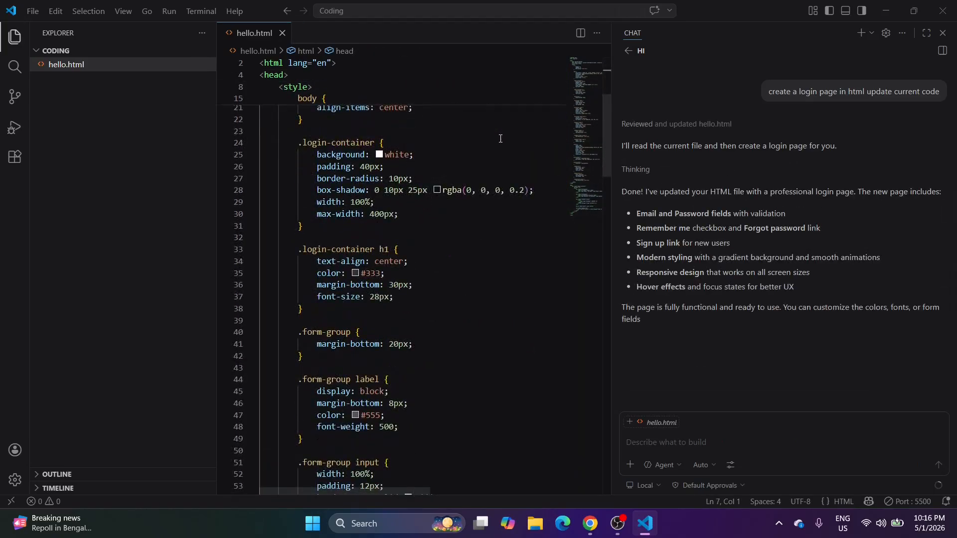
left_click(445, 365)
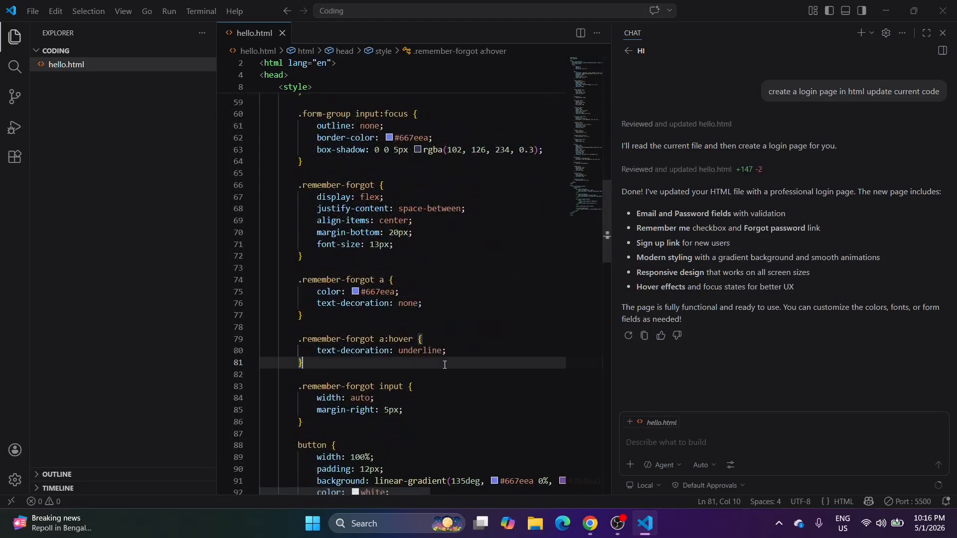
Switch to the Login page in Chrome and test its form by submitting it with empty email and password fields.
left_click(593, 528)
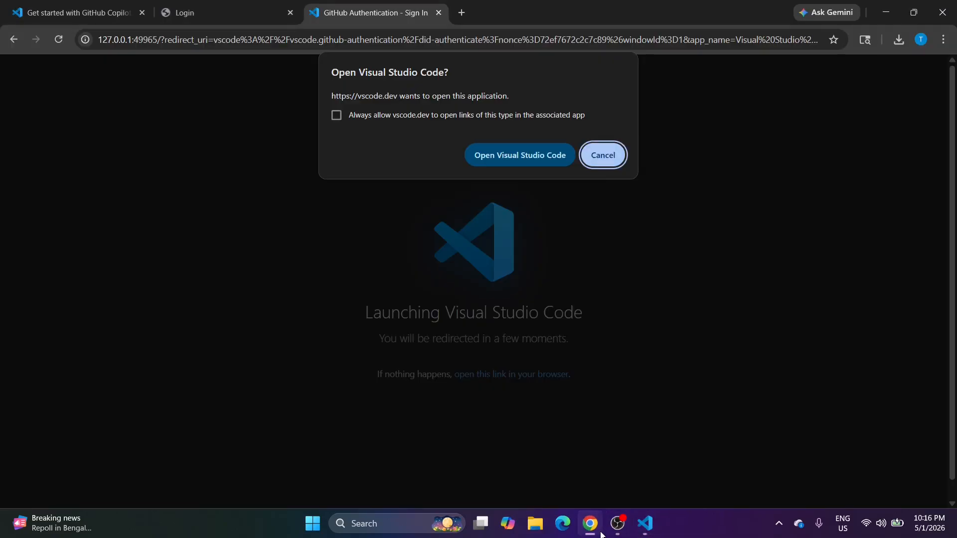
left_click(221, 14)
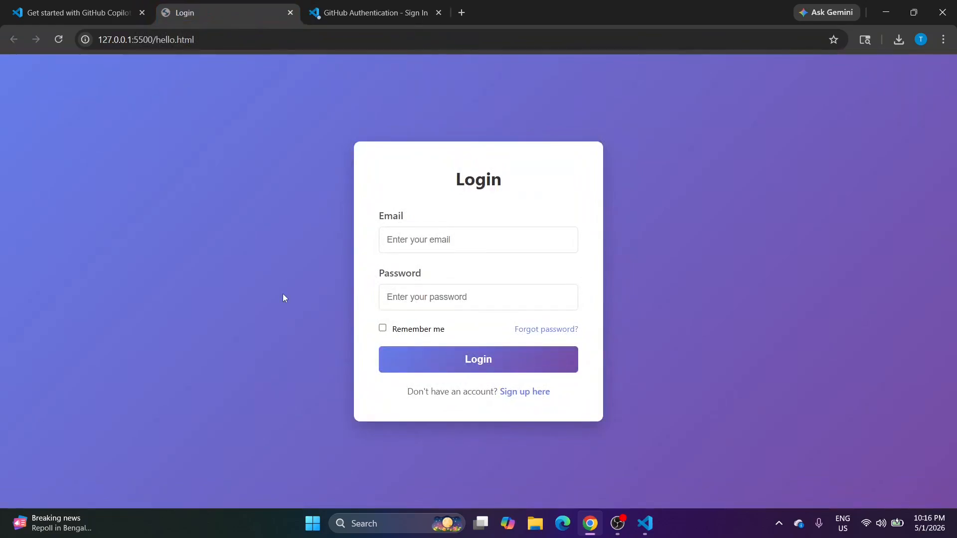
left_click(460, 239)
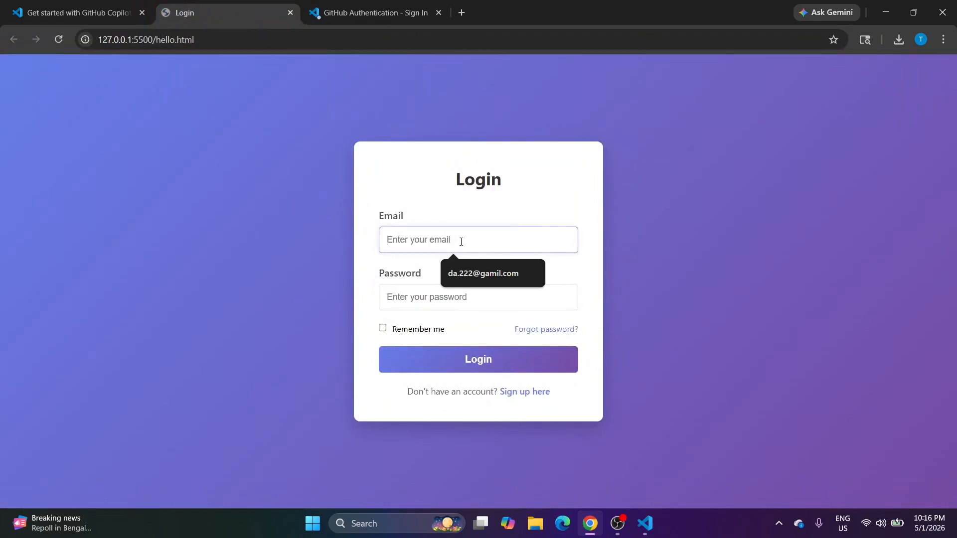
left_click(415, 295)
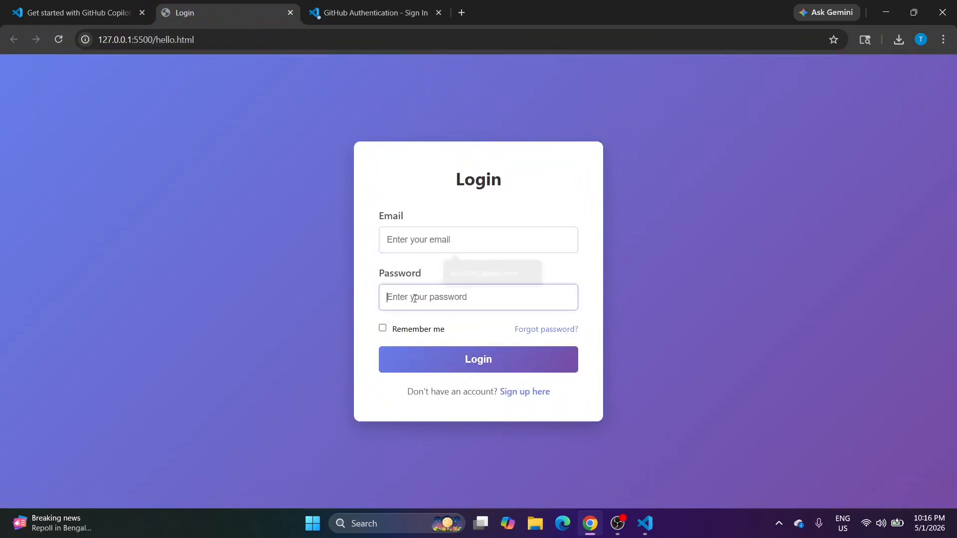
left_click(458, 368)
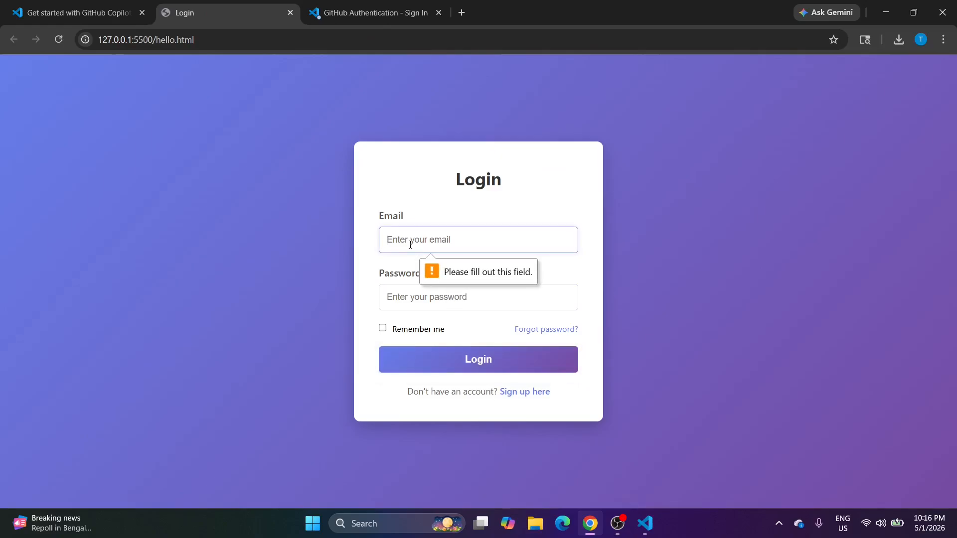
left_click(433, 302)
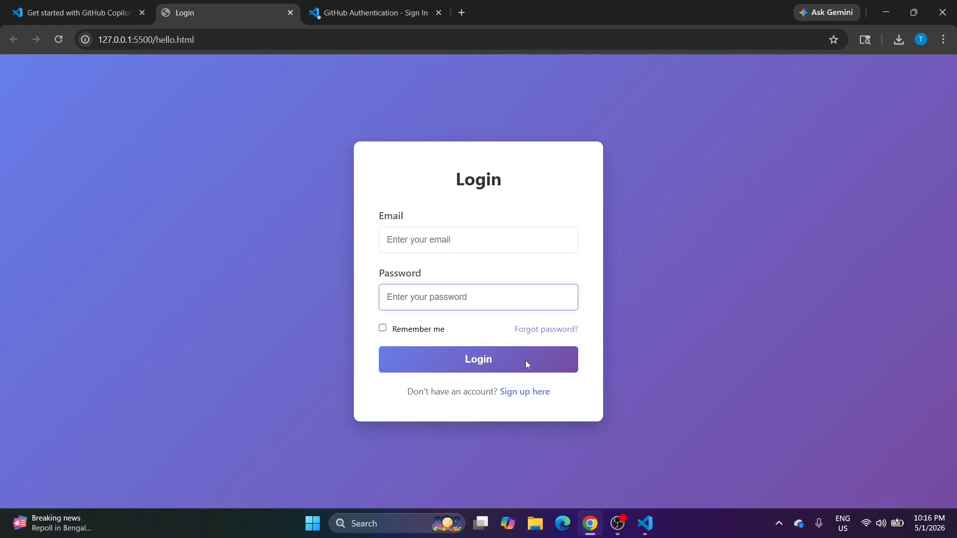